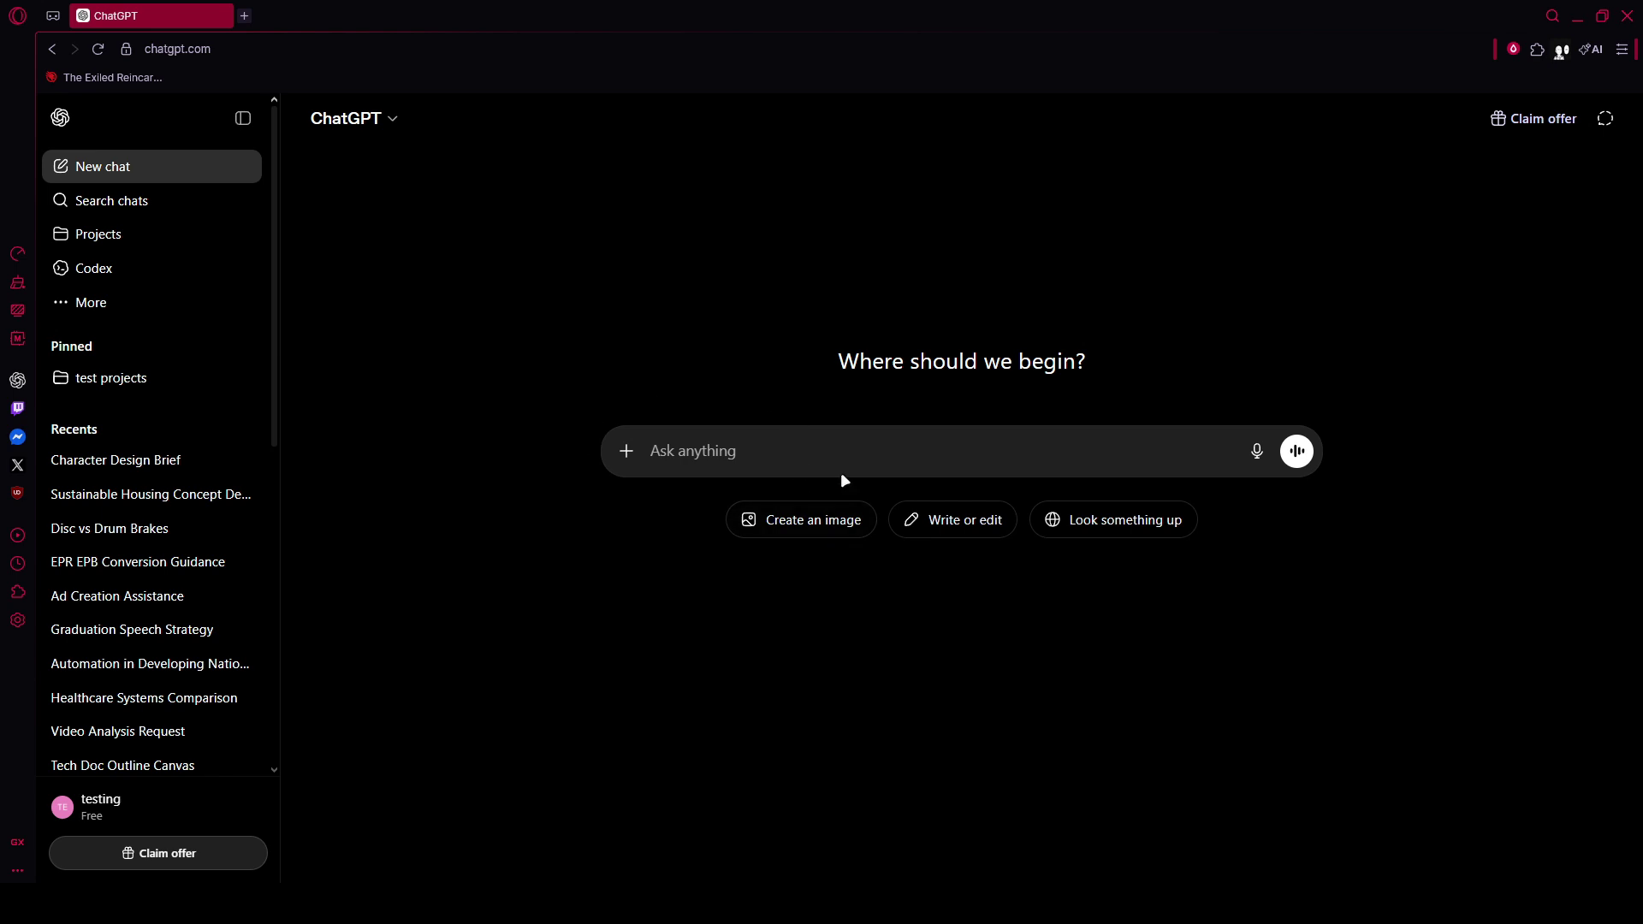
pyautogui.click(643, 459)
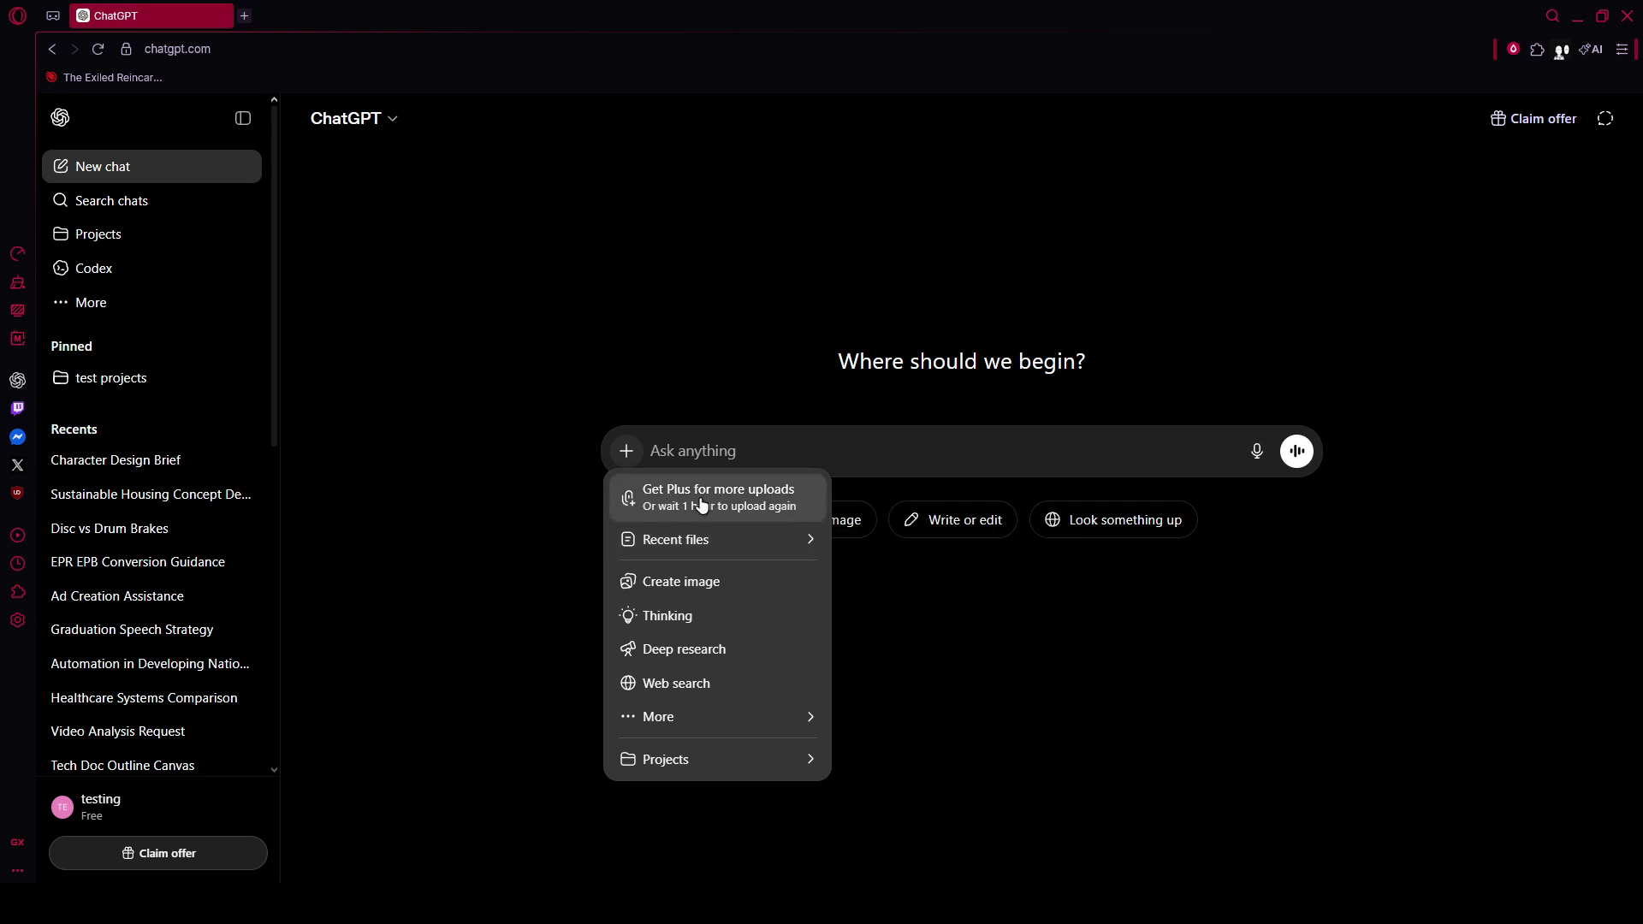
pyautogui.click(751, 296)
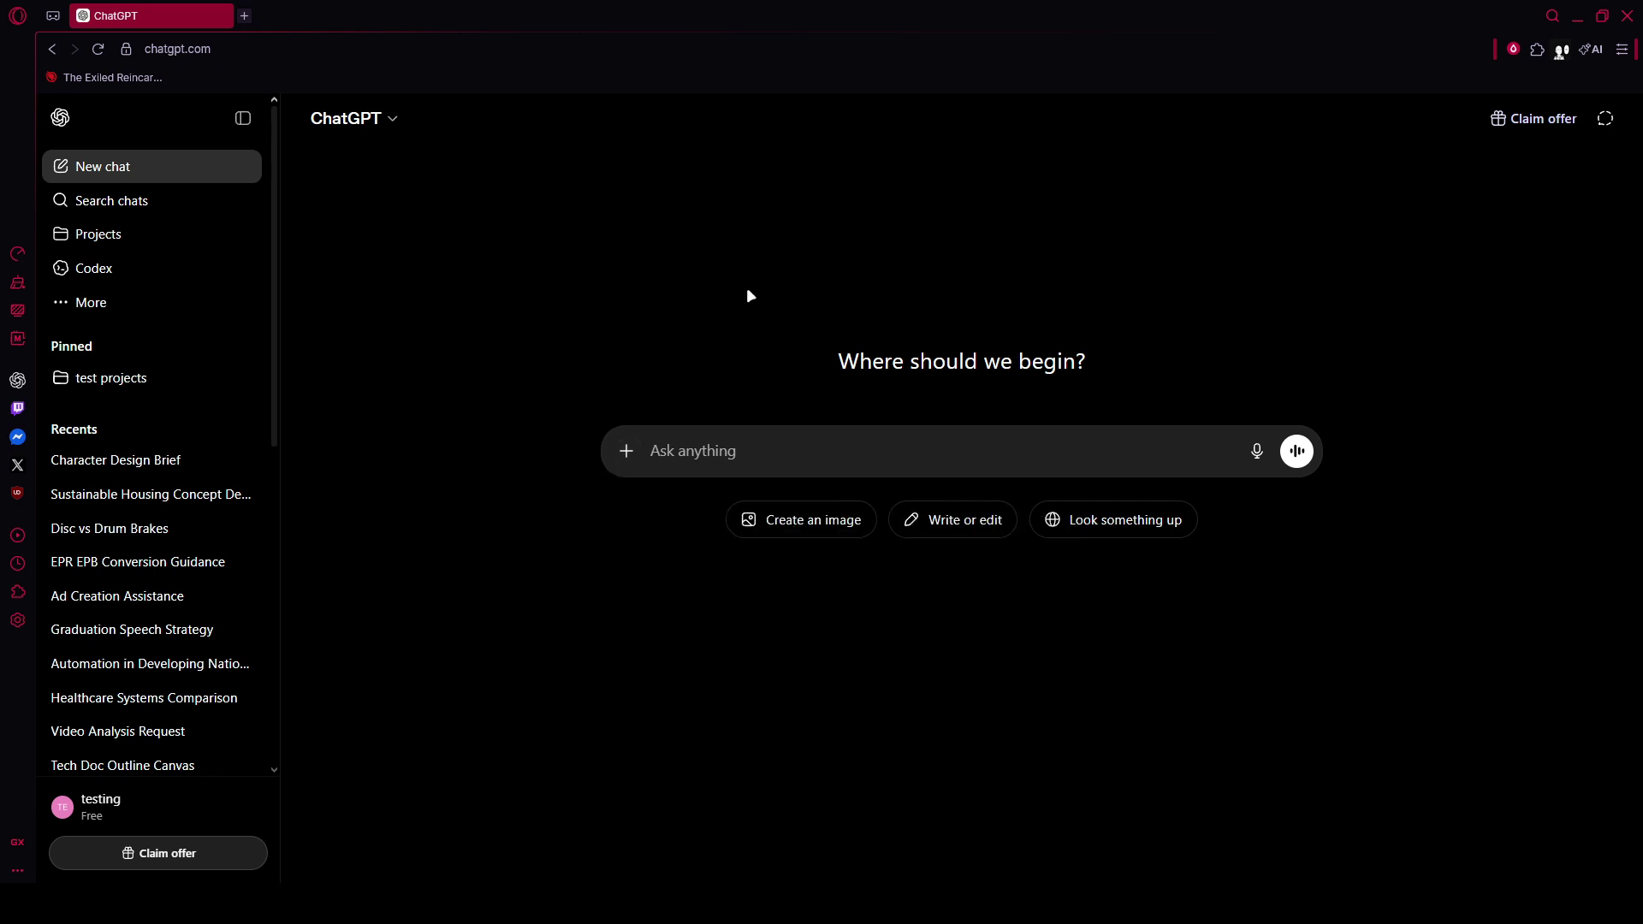
# Step: Search the web in a new tab for "give me a random math assignment"
pyautogui.click(245, 17)
pyautogui.write('gi')
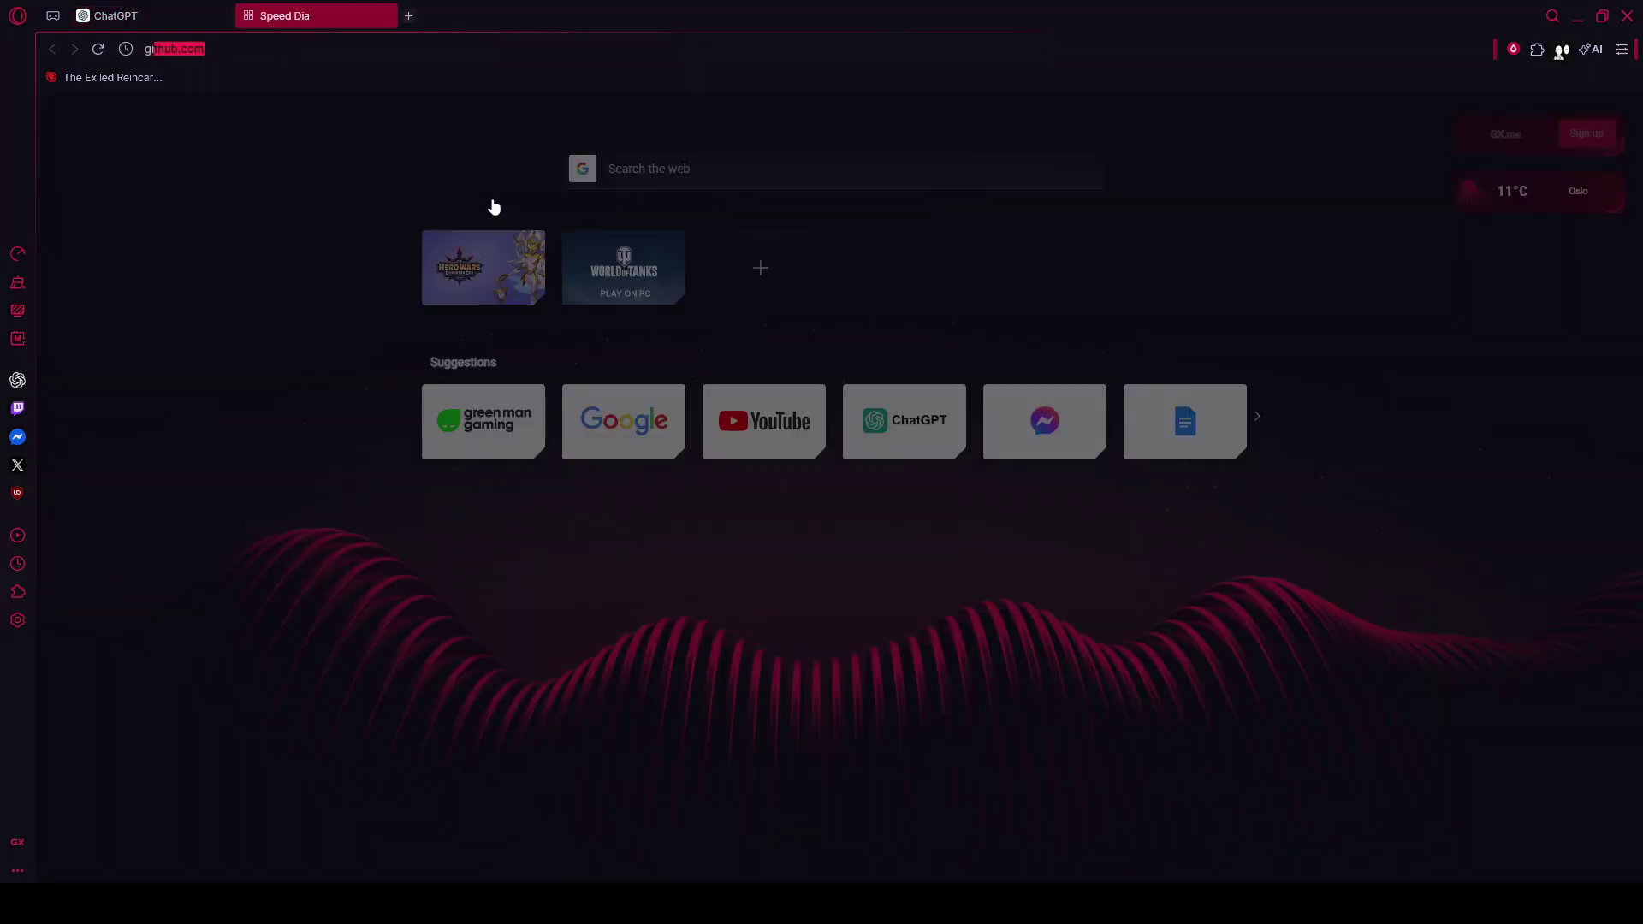
pyautogui.write('ve me a random math as')
pyautogui.write('si')
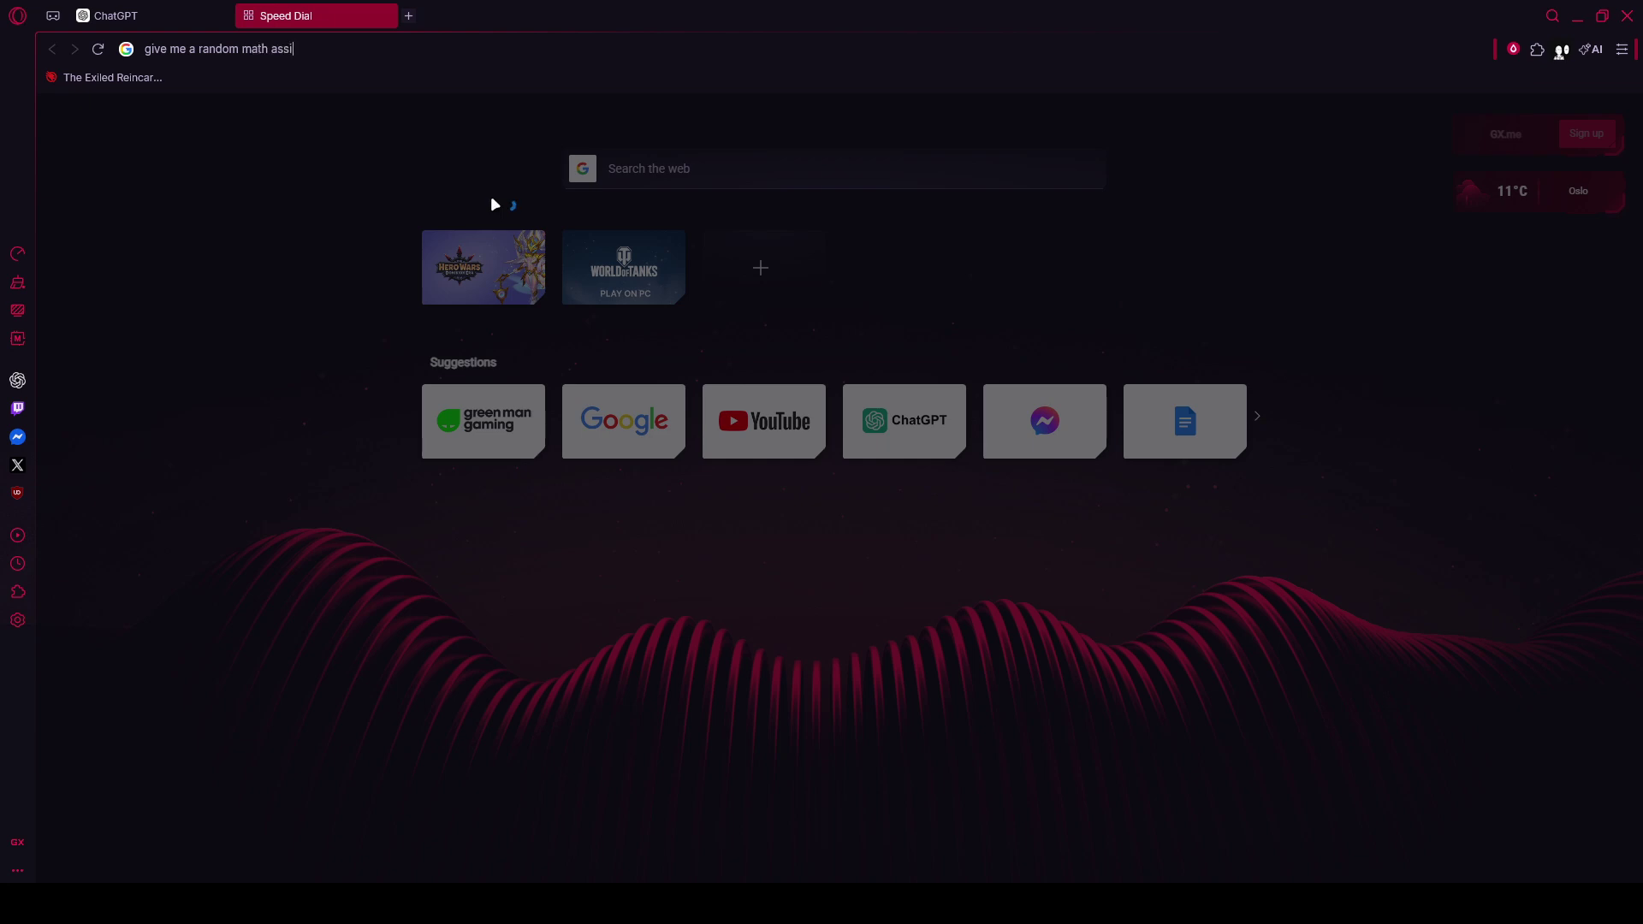
pyautogui.write('gnment')
pyautogui.press('Return')
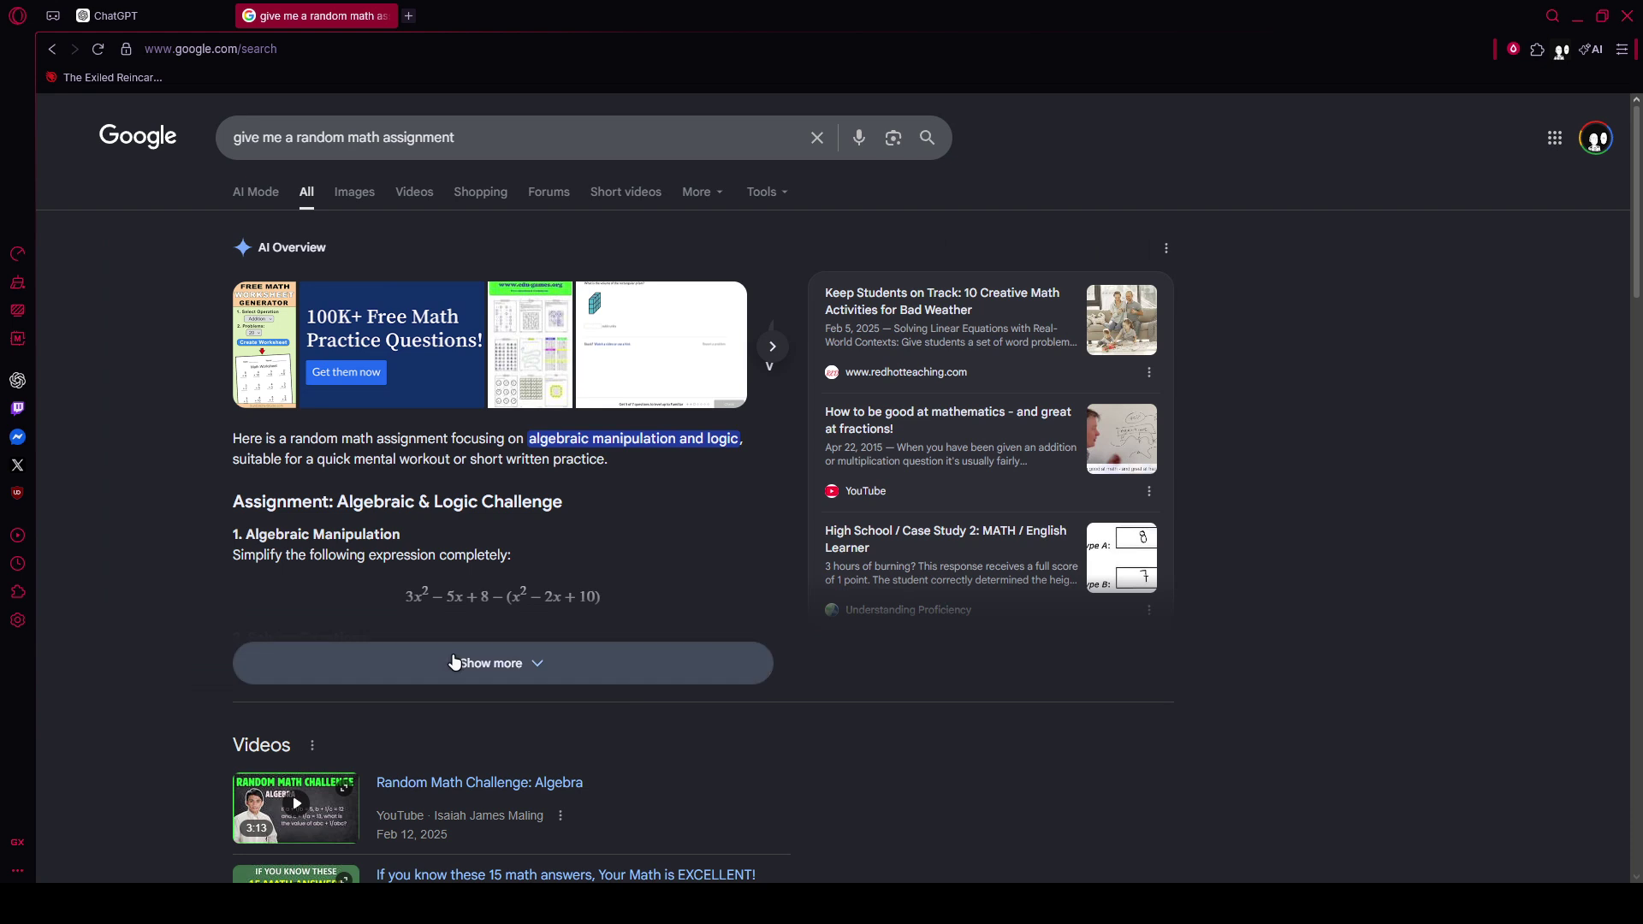
# Step: Expand the AI Overview and copy the four questions of the Algebraic & Logic Challenge assignment, without the answer key
pyautogui.click(494, 665)
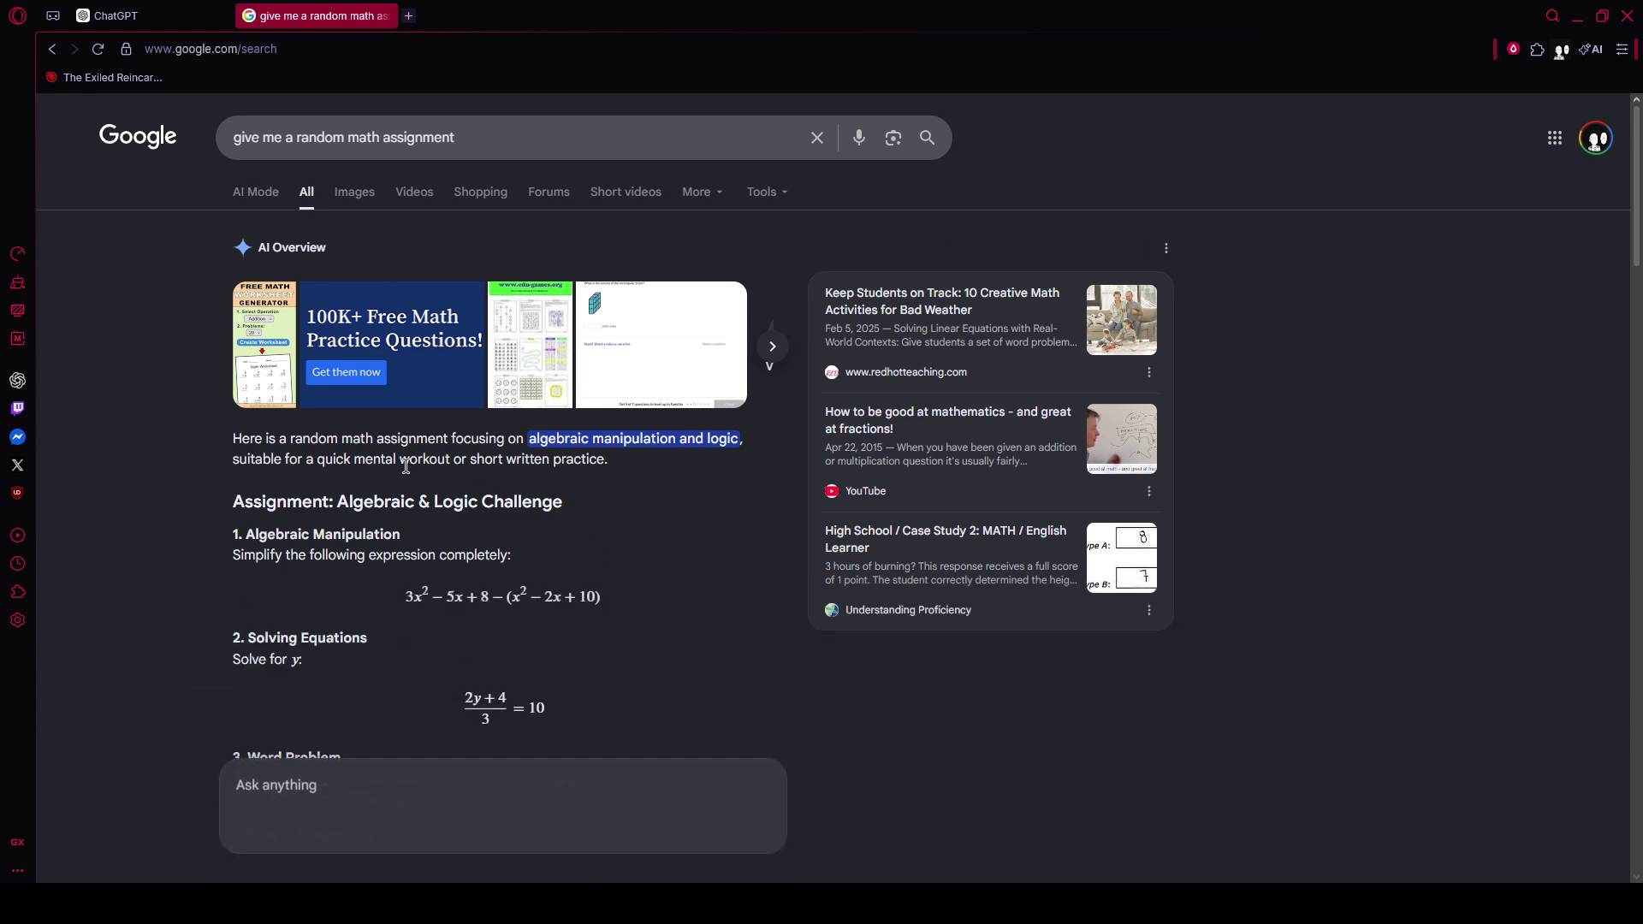
pyautogui.scroll(-1, 775, 497)
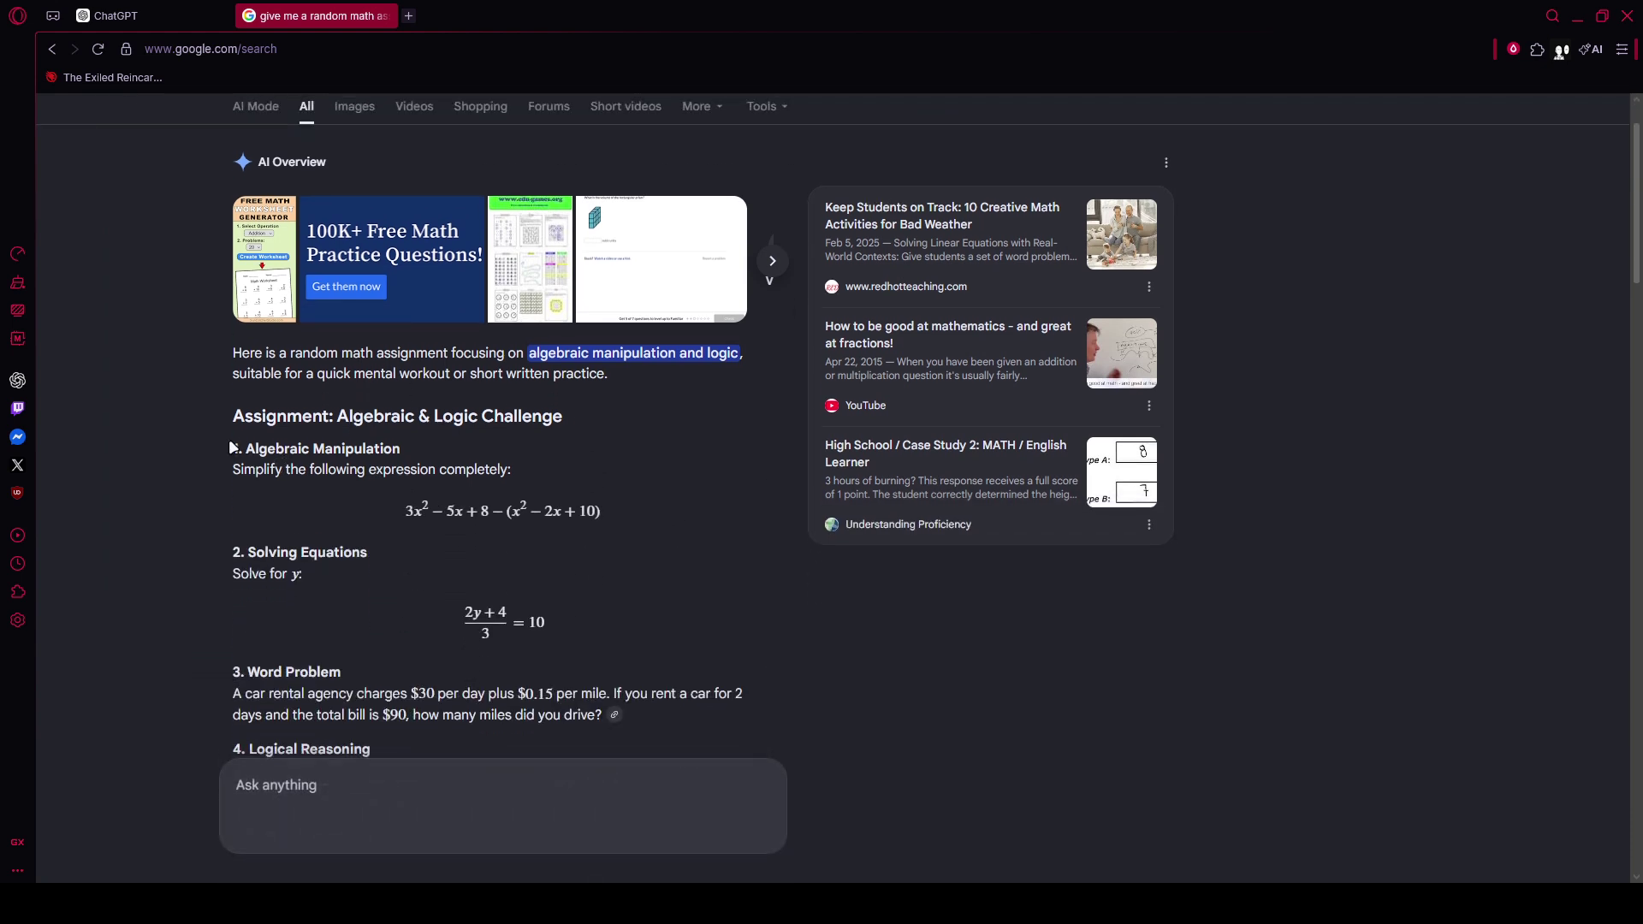
pyautogui.moveTo(211, 438); pyautogui.dragTo(622, 633)
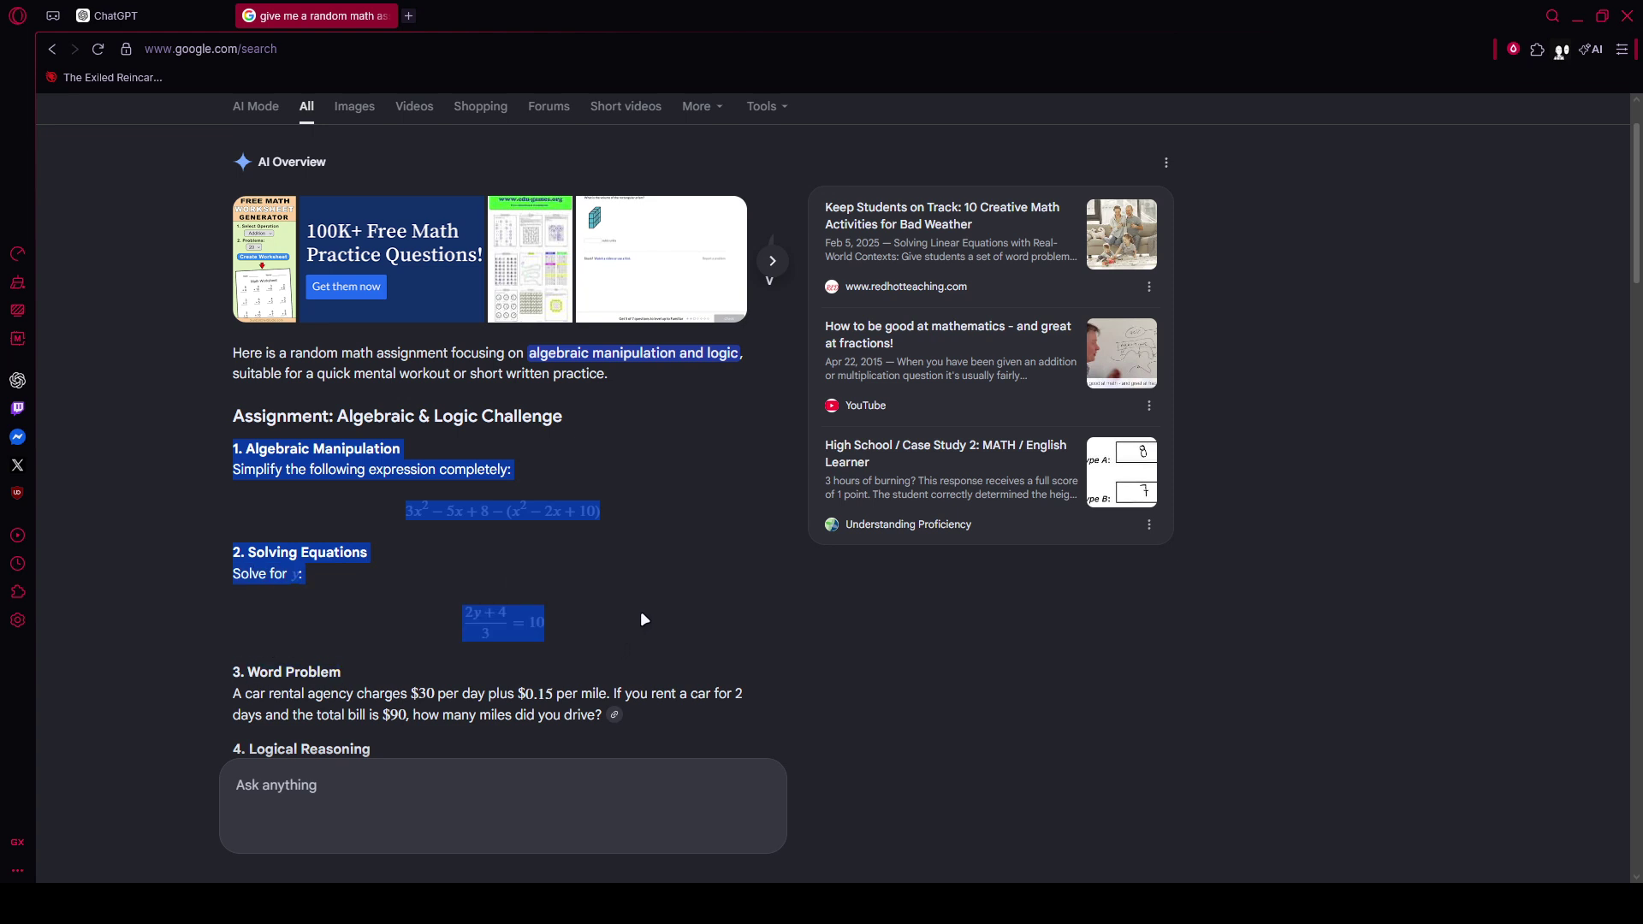
pyautogui.click(685, 587)
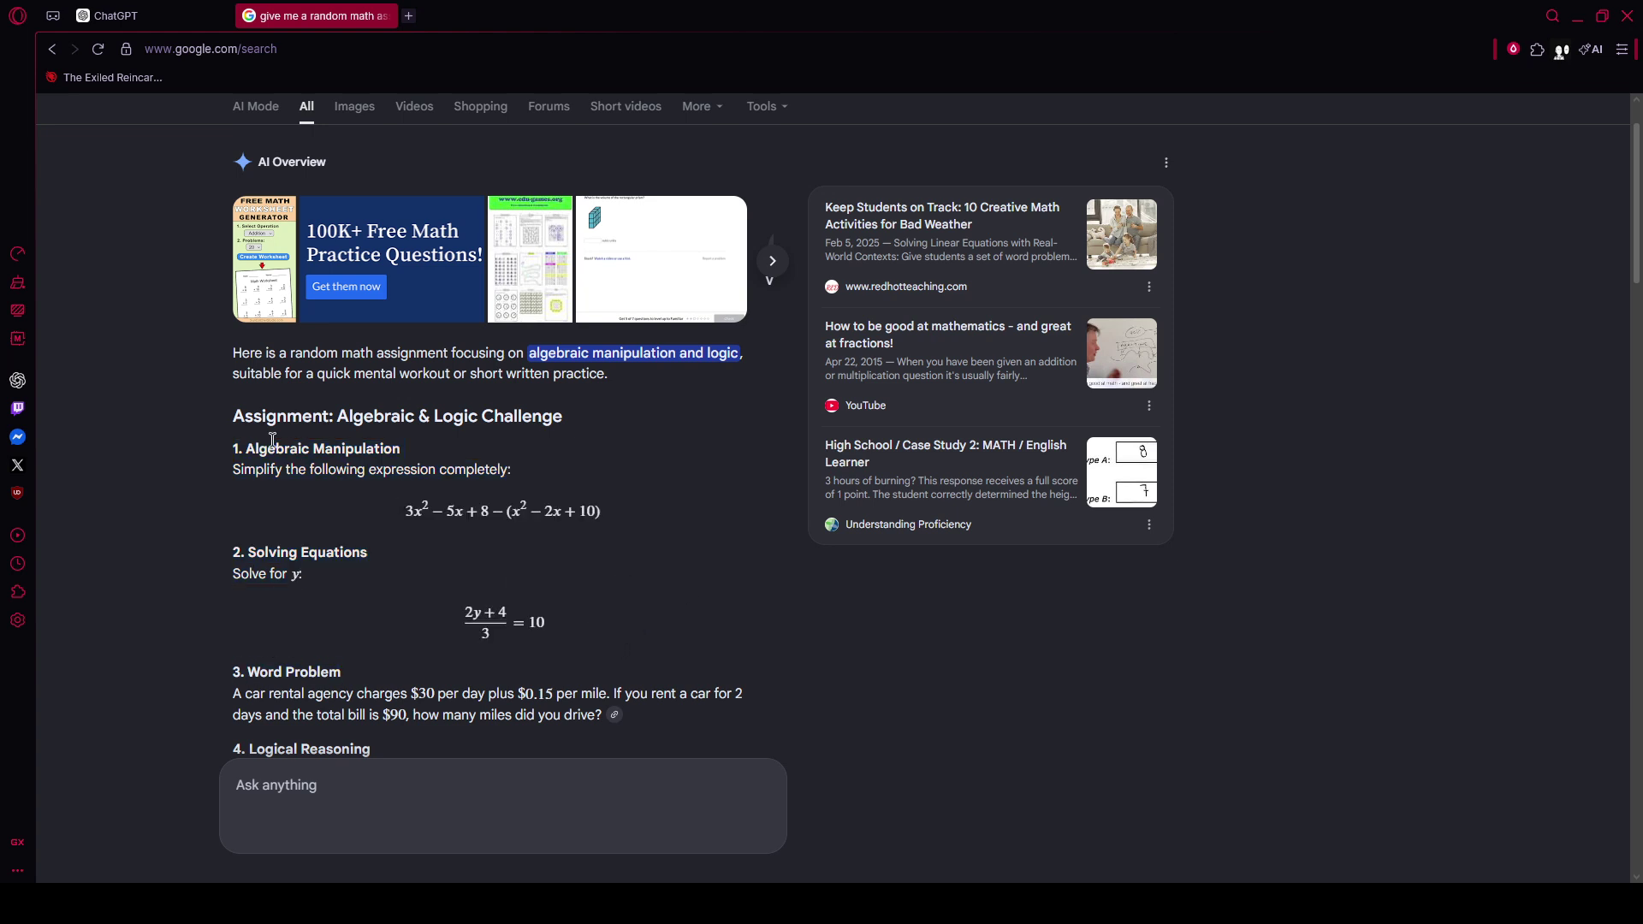
pyautogui.moveTo(219, 438); pyautogui.dragTo(541, 564)
pyautogui.scroll(-2, 393, 594)
pyautogui.scroll(-1, 477, 576)
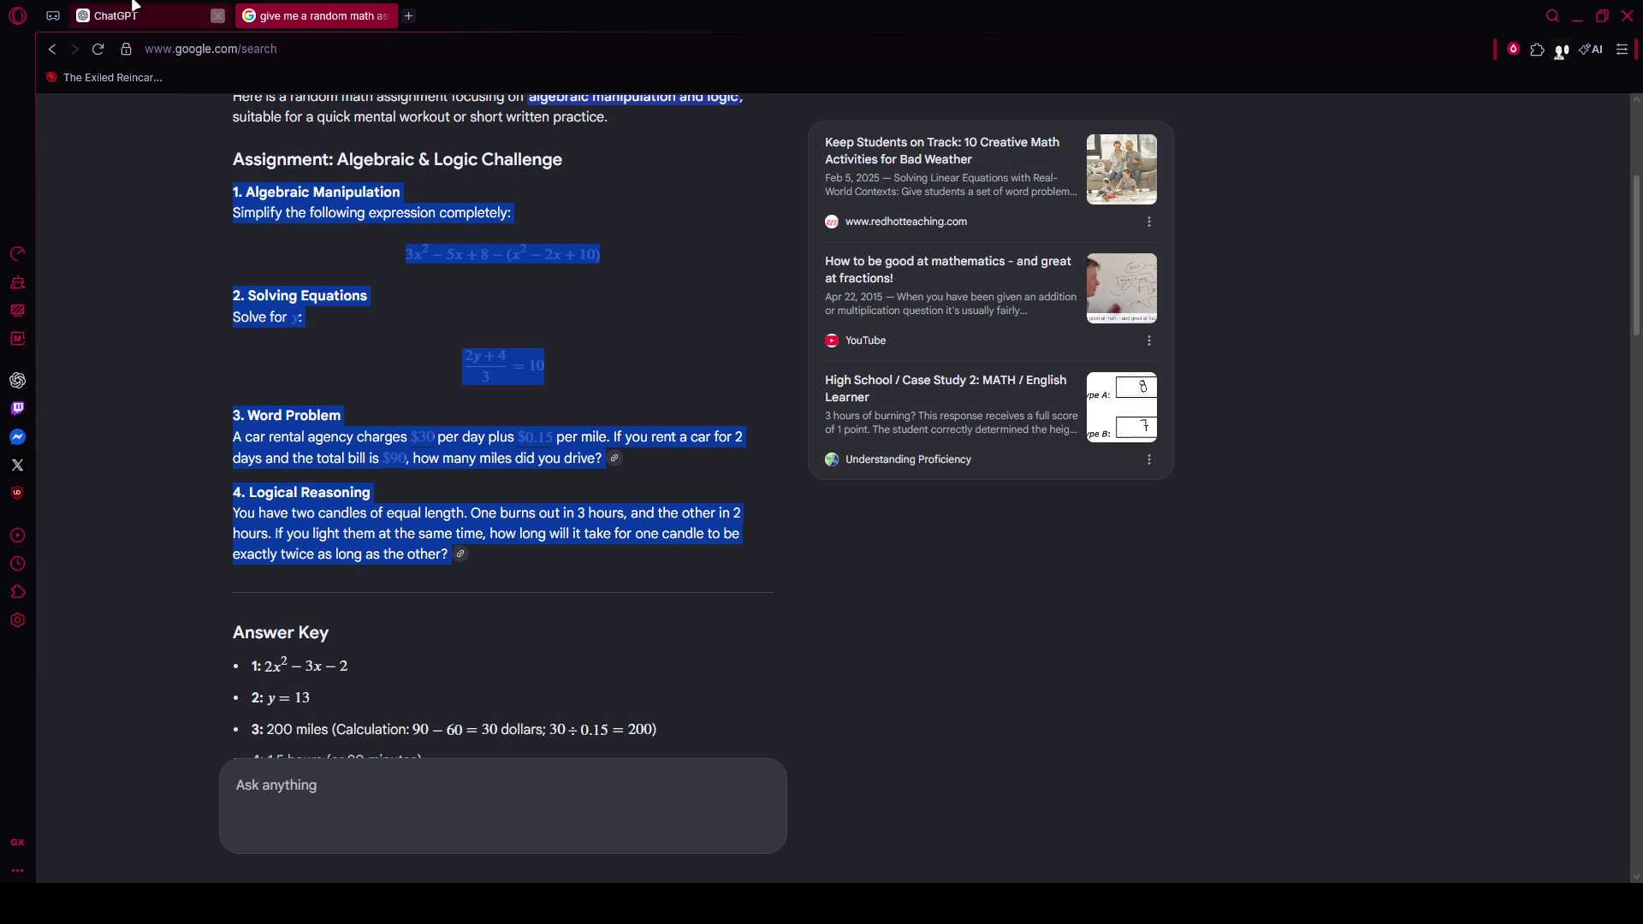
# Step: Return to the ChatGPT chat and turn on Study and learn mode for the new message
pyautogui.click(111, 15)
pyautogui.click(626, 451)
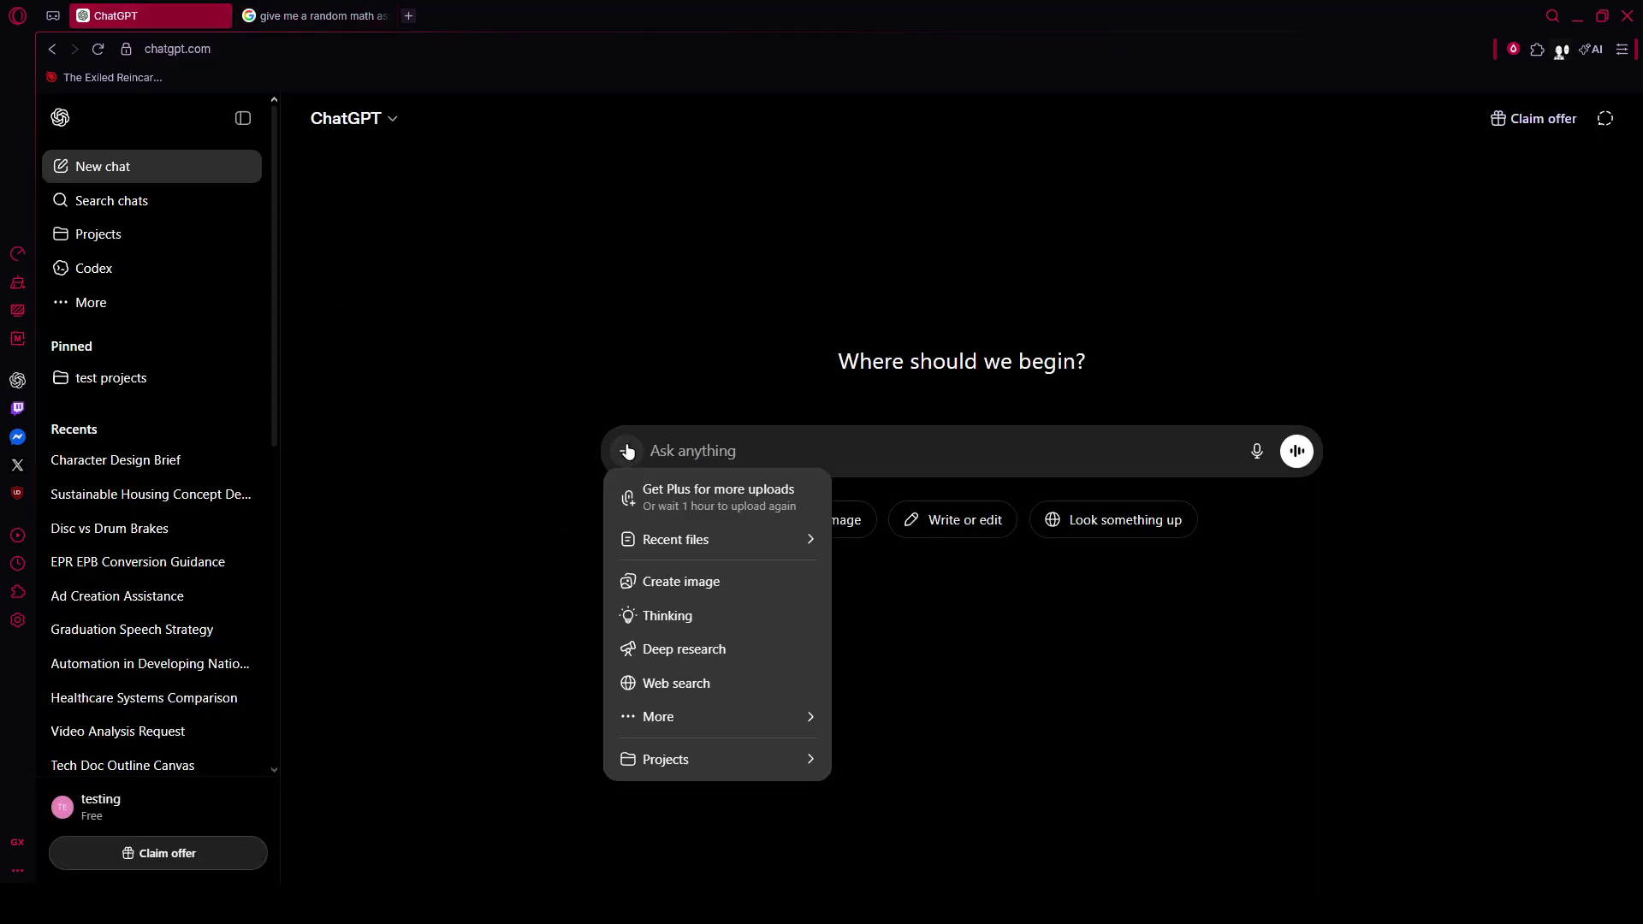
pyautogui.click(893, 440)
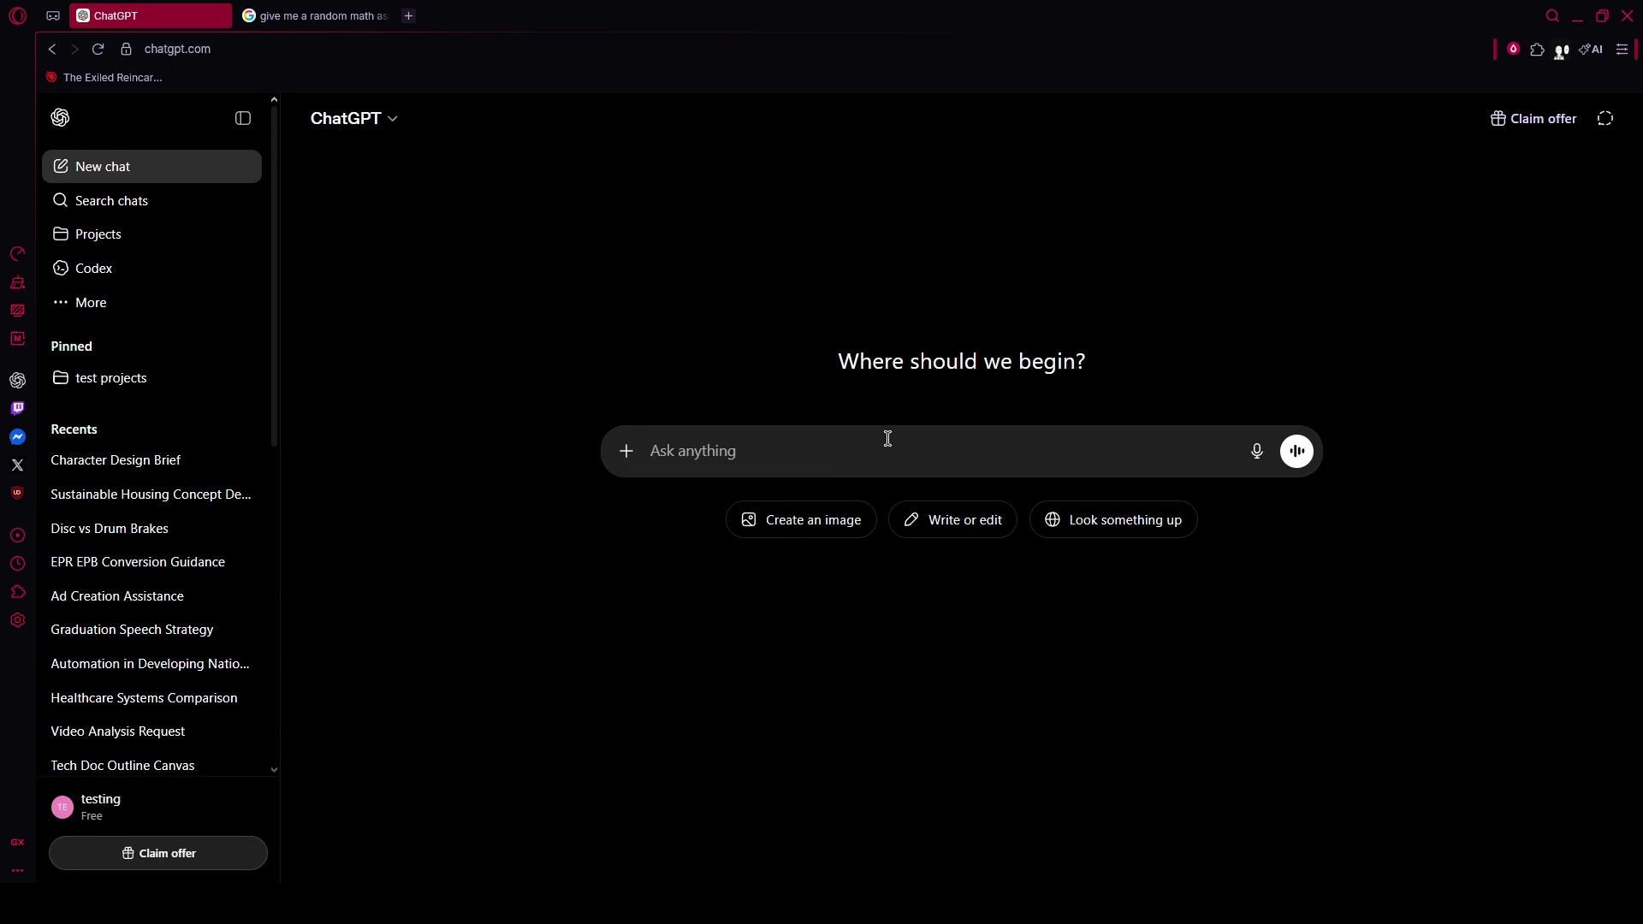
pyautogui.write('/st')
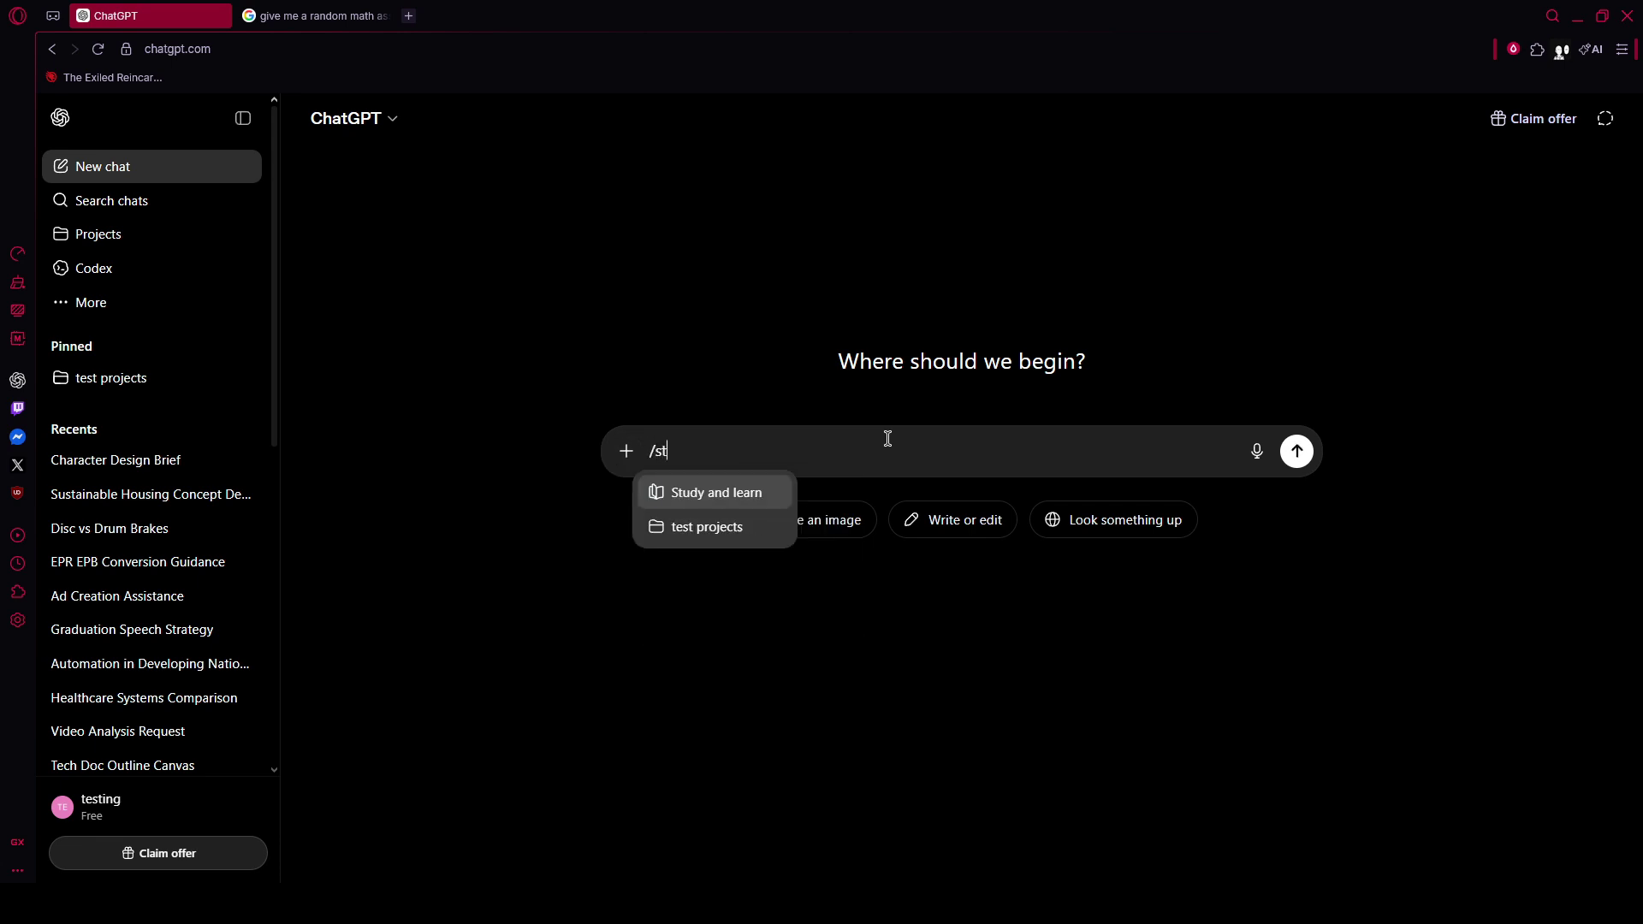
pyautogui.write('u')
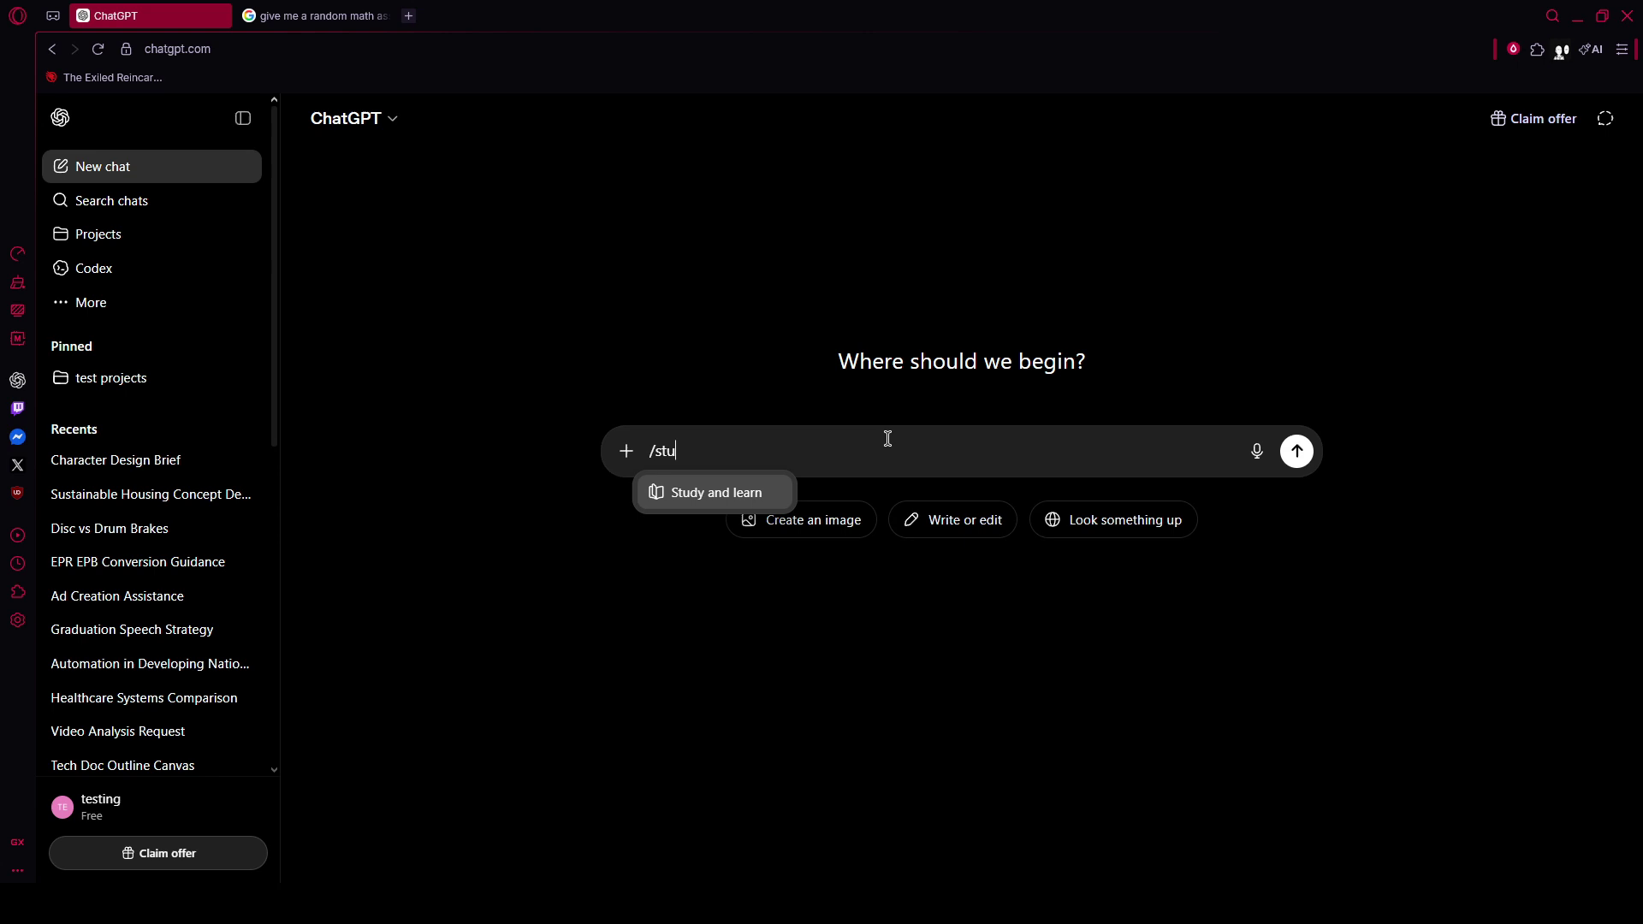
pyautogui.click(721, 495)
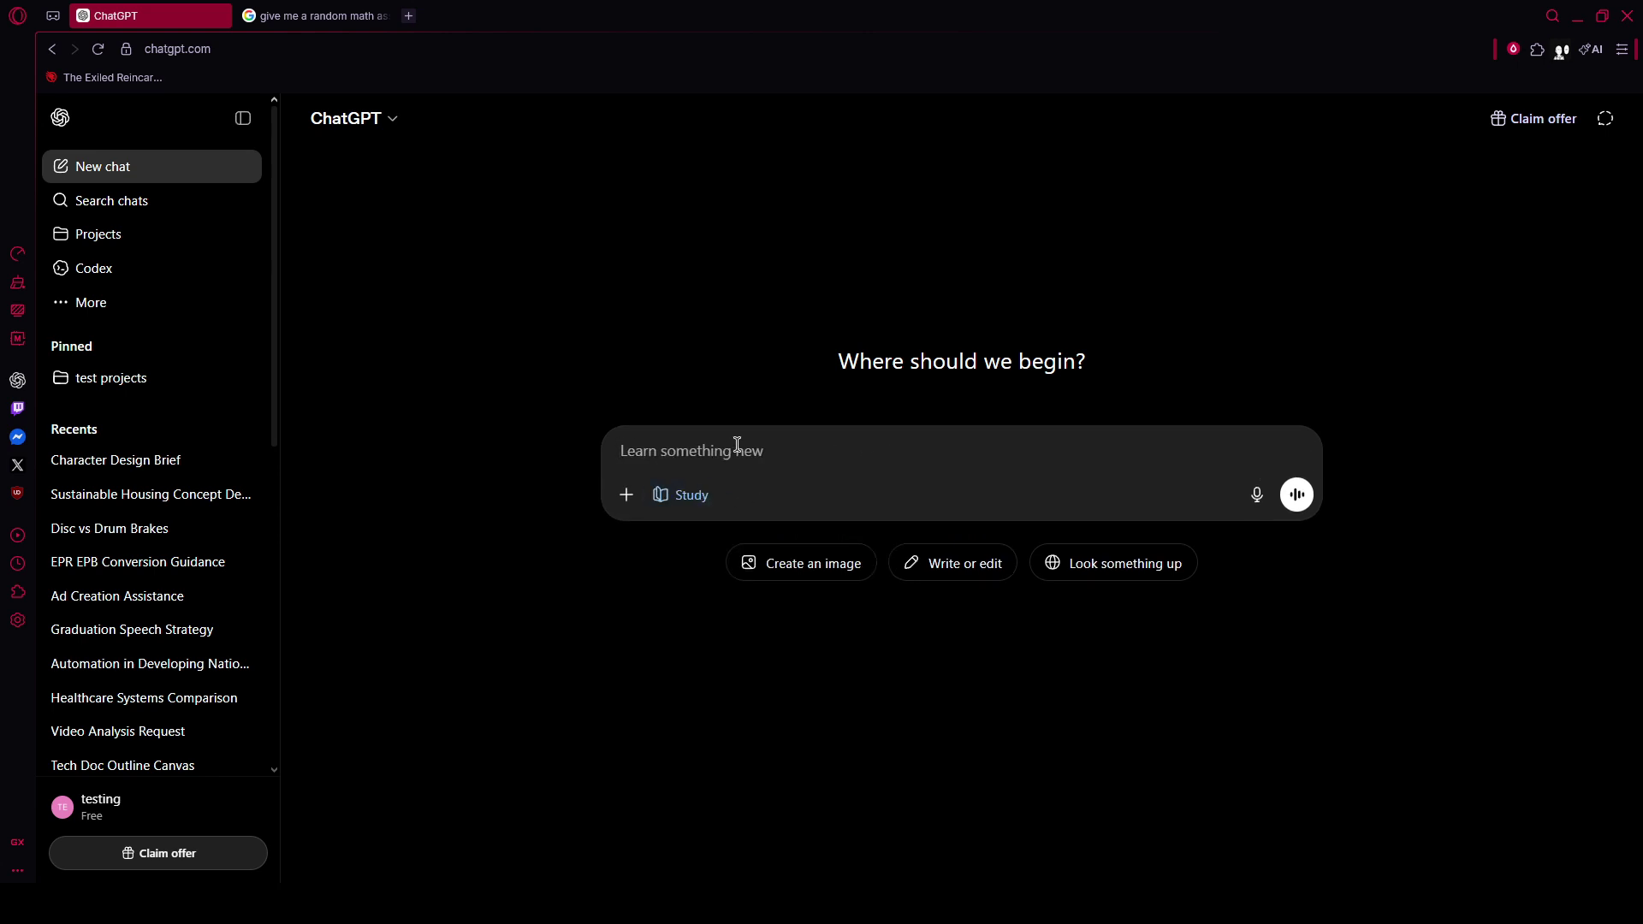
# Step: Paste the copied questions into the message, add "this is my assignment can you answer it" below them, and send it
pyautogui.write('1. Algebraic ManipulationSimplify the following expression completely:\\(3x^{2}-5x+8-(x^{2}-2x+10)\\)2. Solving EquationsSolve for \\(y\\):\\(\\frac{2y+4}{3}=10\\)3. Word ProblemA car rental agency charges \\(\\$30\\) per day plus \\(\\$0.15\\) per mile. If you rent a car for 2 days and the total bill is \\(\\$90\\), how many miles did you drive?4. Logical ReasoningYou have two candles of equal length. One burns out in 3 hours, and the other in 2 hours. If you light them at the same time, how long will it take for one candle to be exactly twice as long as the other?')
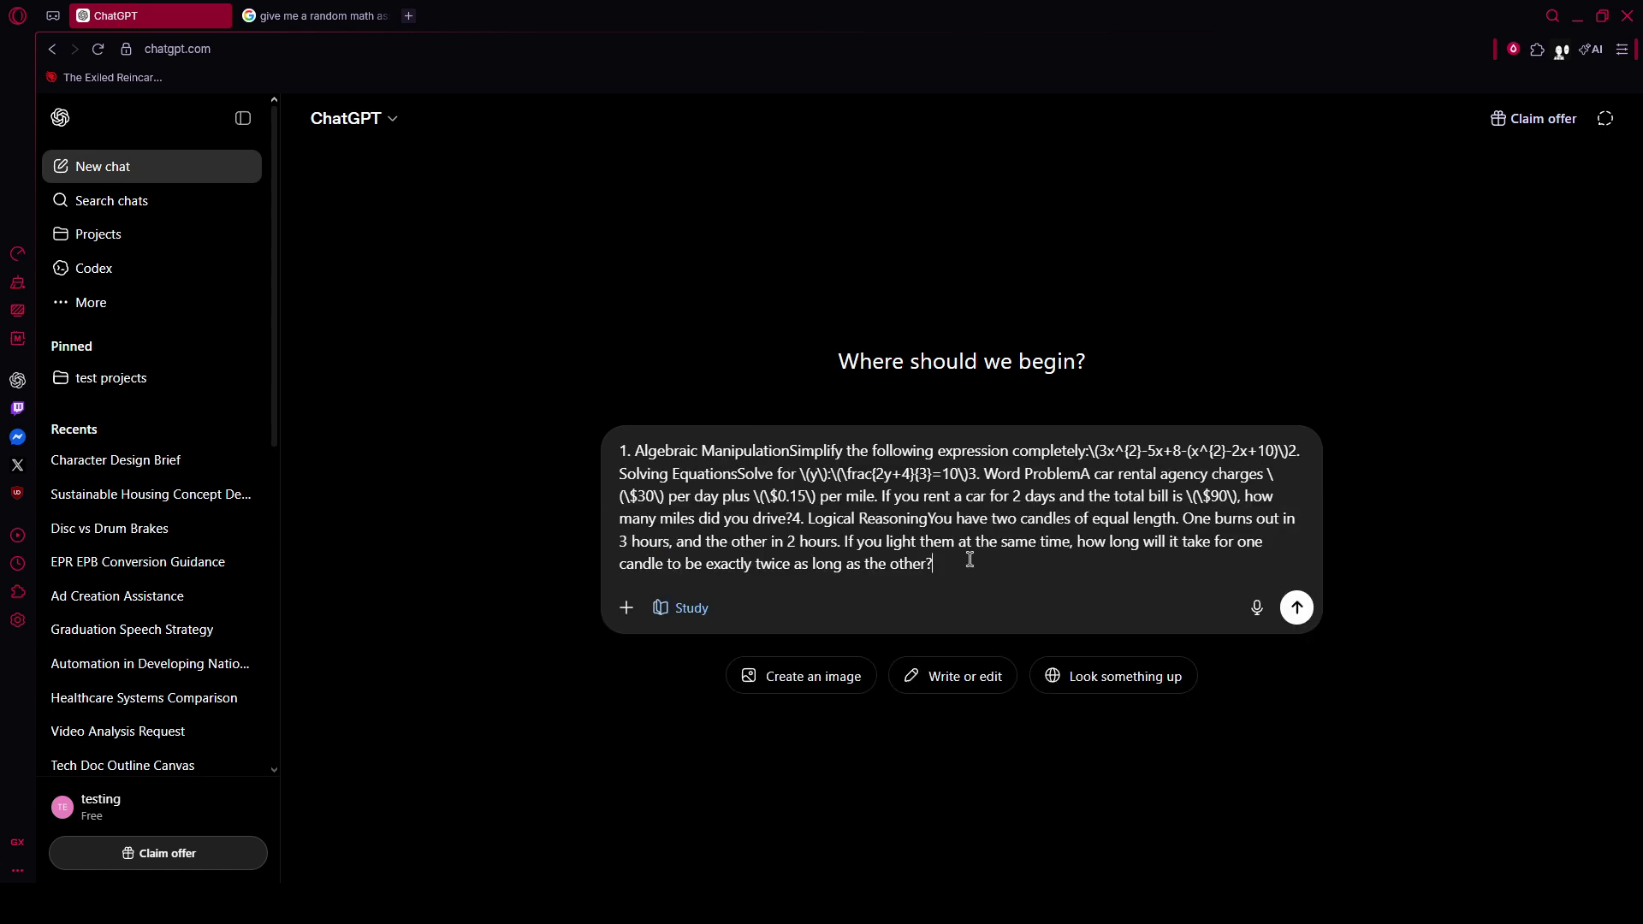
pyautogui.hotkey('shift', 'Return')
pyautogui.hotkey('shift', 'Return')
pyautogui.write('t')
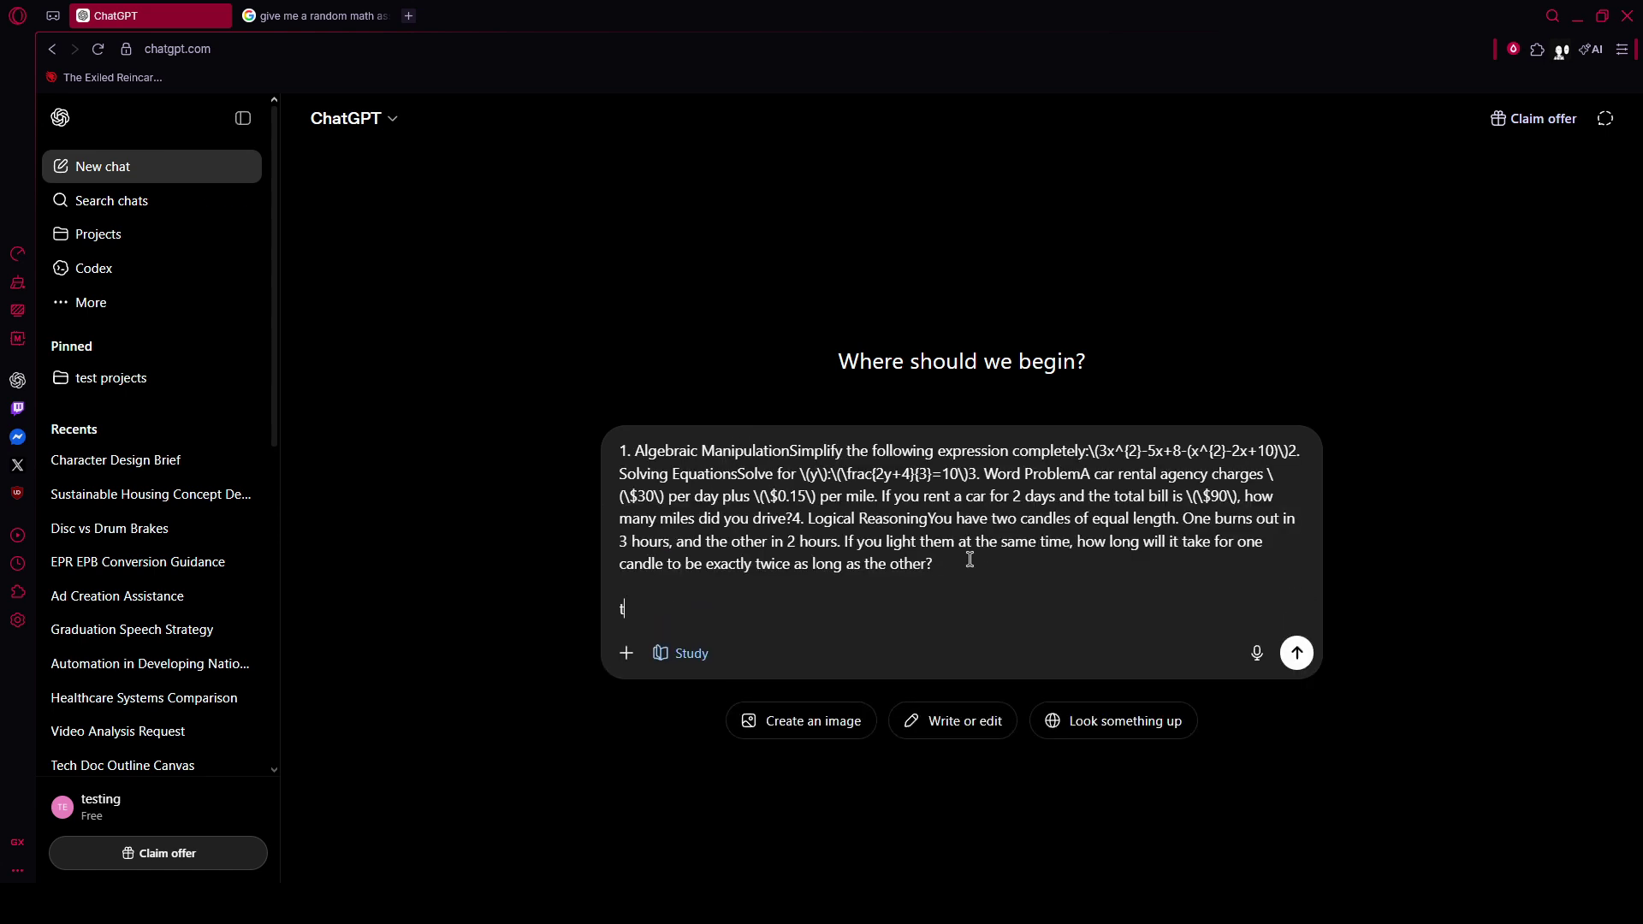
pyautogui.write('his si m')
pyautogui.press('BackSpace')
pyautogui.write('is my assignme')
pyautogui.press('BackSpace')
pyautogui.write('ment cna ')
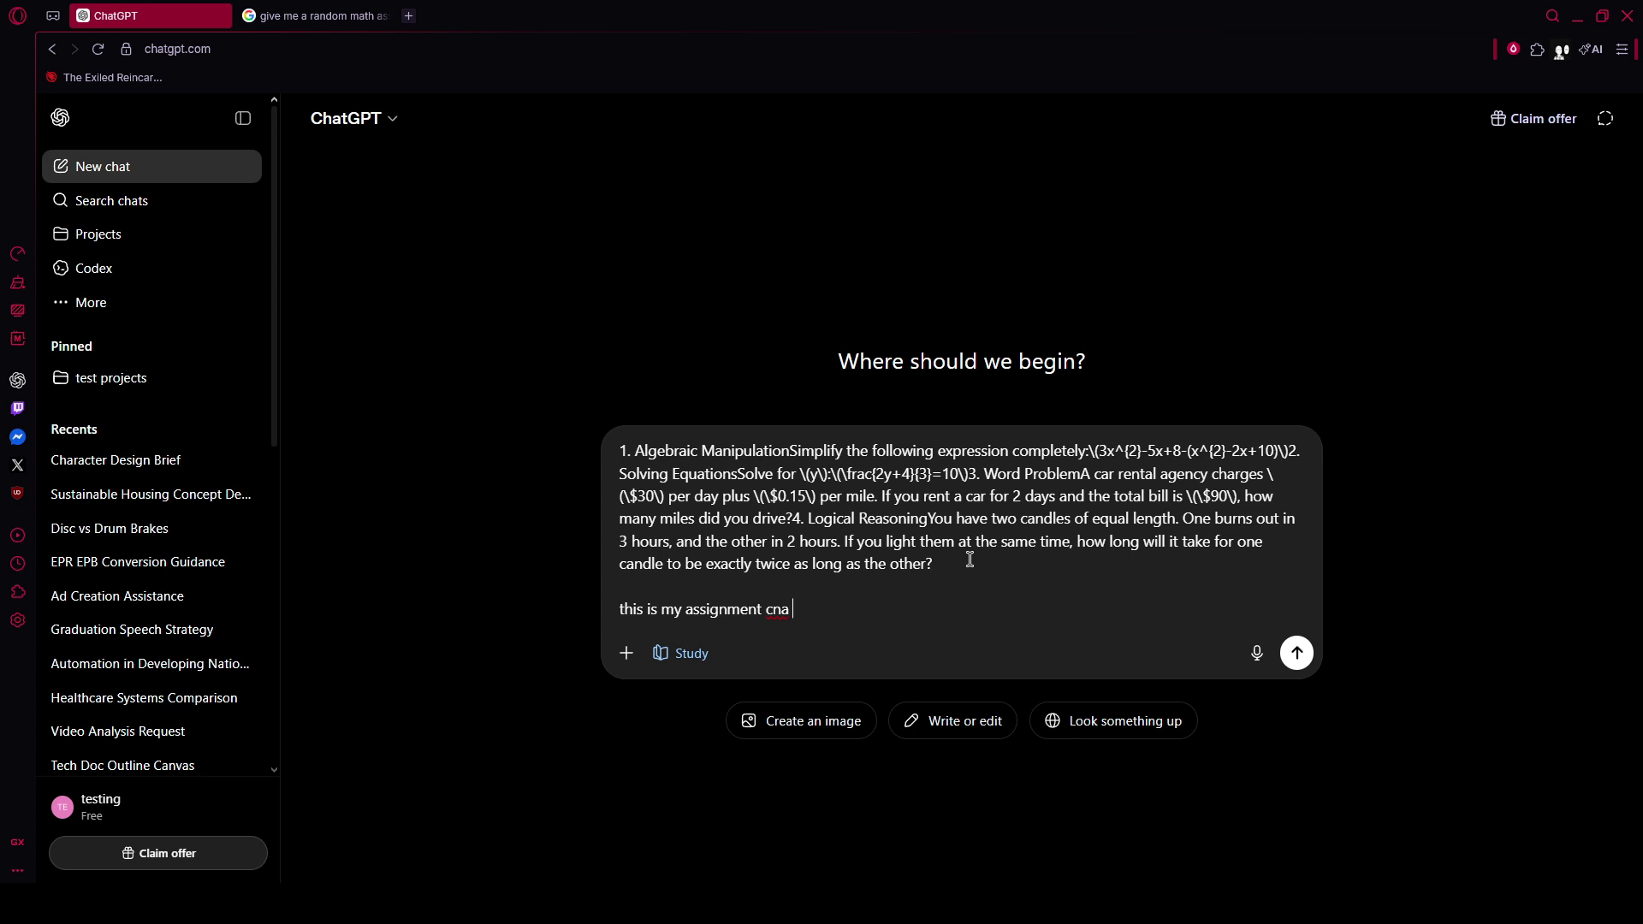
pyautogui.write('you')
pyautogui.press('BackSpace')
pyautogui.press('BackSpace')
pyautogui.write('an you answer i')
pyautogui.press('Return')
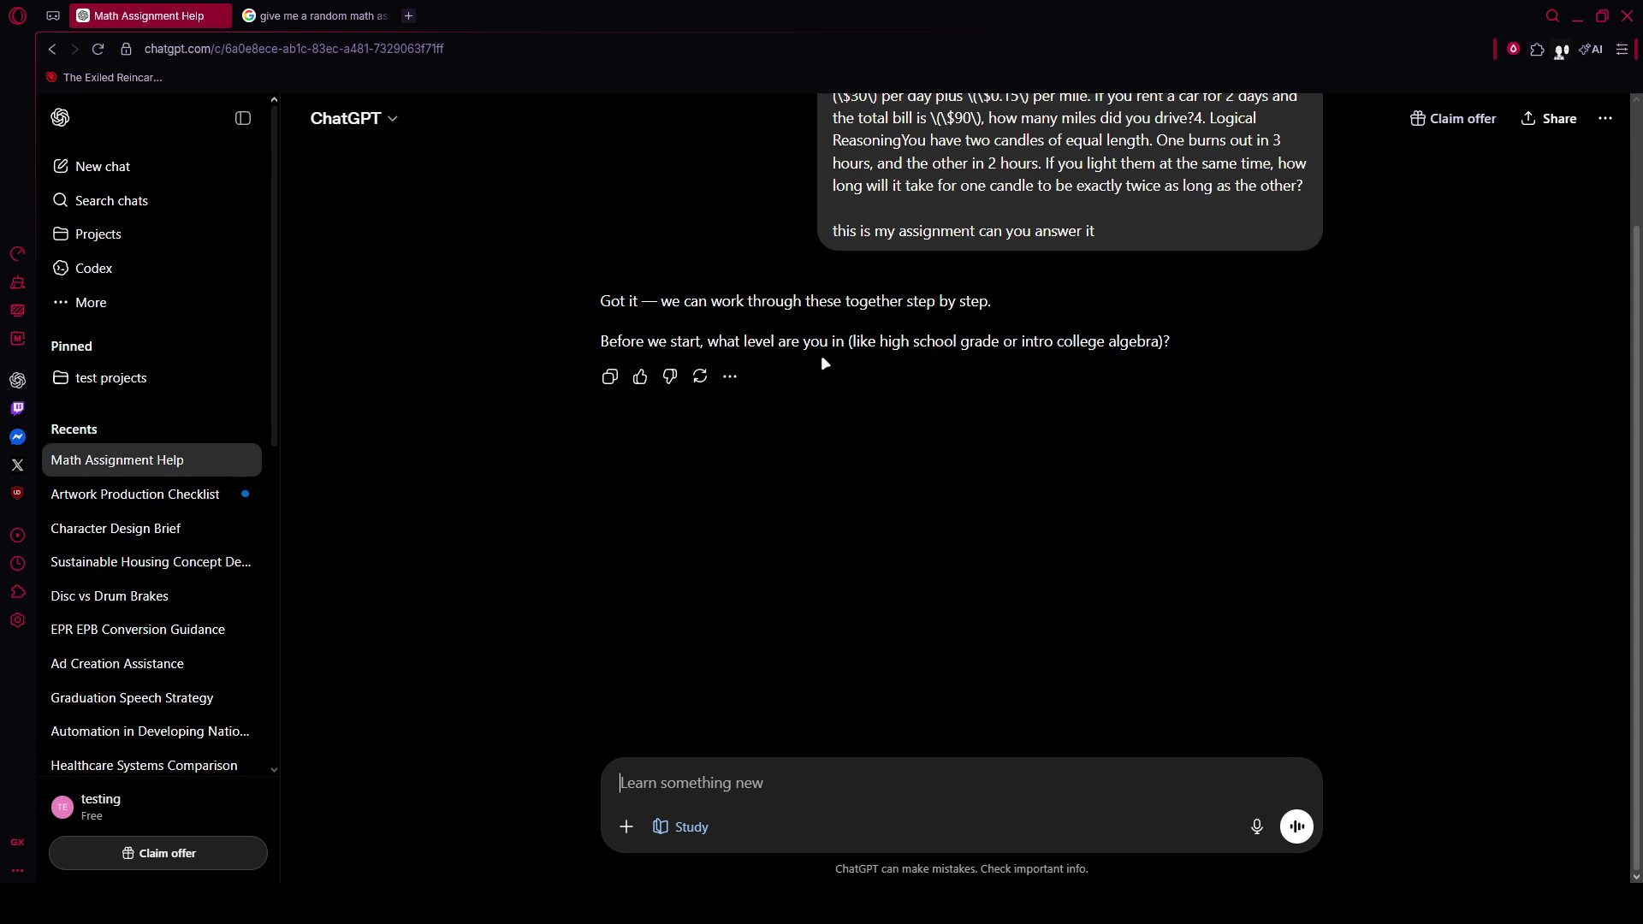
pyautogui.moveTo(881, 345); pyautogui.dragTo(999, 355)
pyautogui.click(723, 773)
pyautogui.write('1. Algebraic ManipulationSimplify the following expression completely:\\(3x^{2}-5x+8-(x^{2}-2x+10)\\)2. Solving EquationsSolve for \\(y\\):\\(\\frac{2y+4}{3}=10\\)3. Word ProblemA car rental agency charges \\(\\$30\\) per day plus \\(\\$0.15\\) per mile. If you rent a car for 2 days and the total bill is \\(\\$90\\), how many miles did you drive?4. Logical ReasoningYou have two candles of equal length. One burns out in 3 hours, and the other in 2 hours. If you light them at the same time, how long will it take for one candle to be exactly twice as long as the other?')
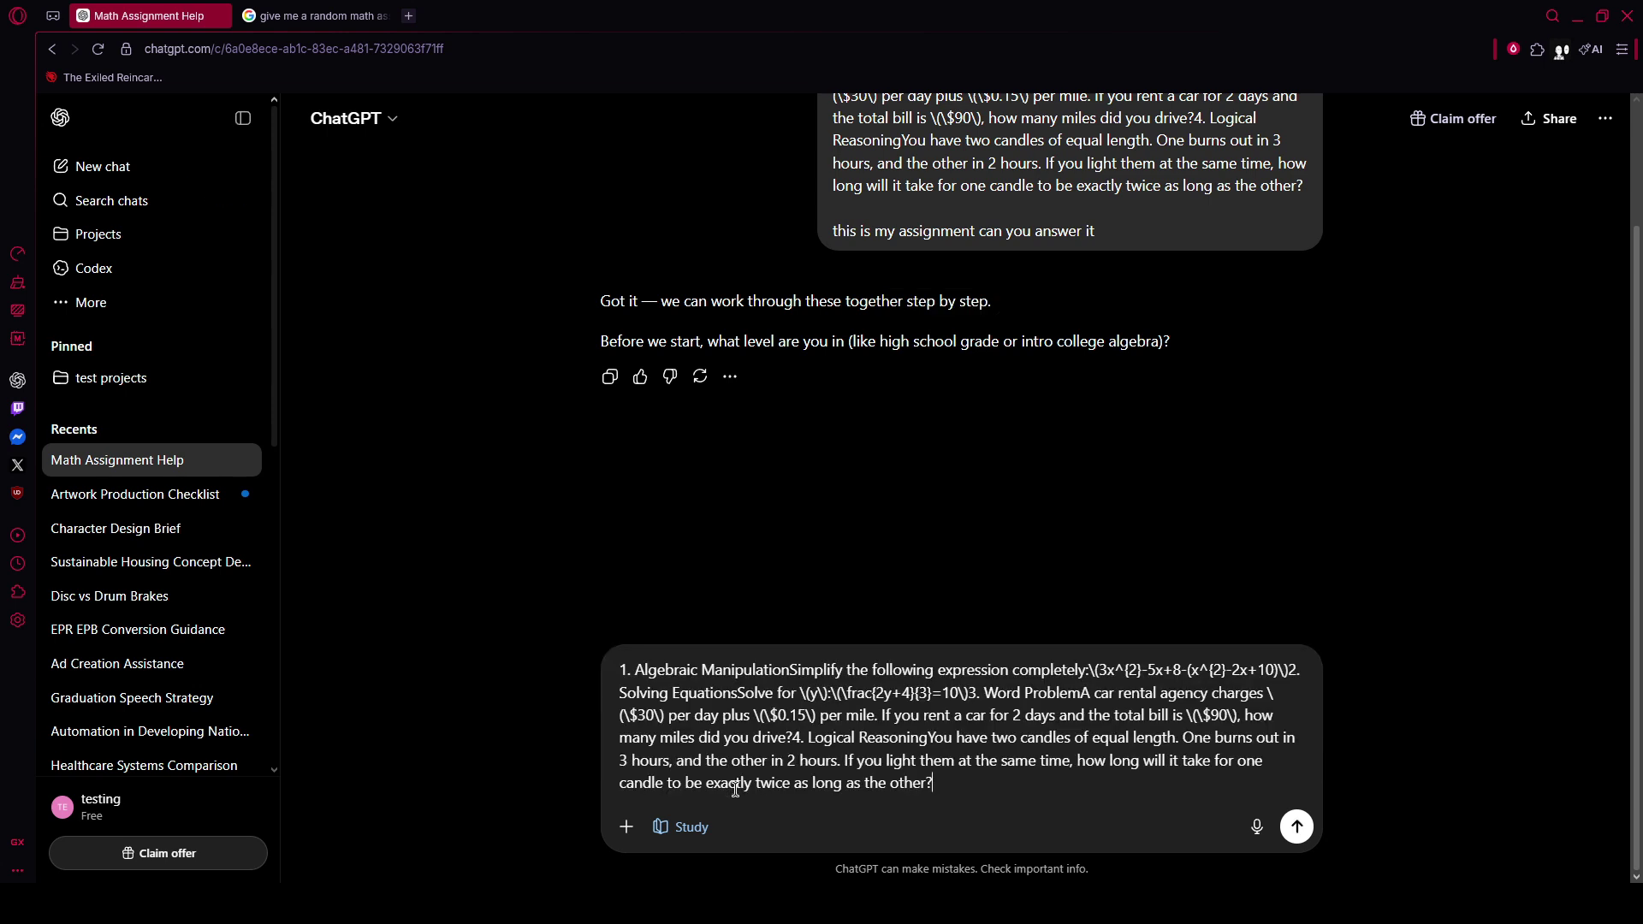
pyautogui.hotkey('ctrl', 'a')
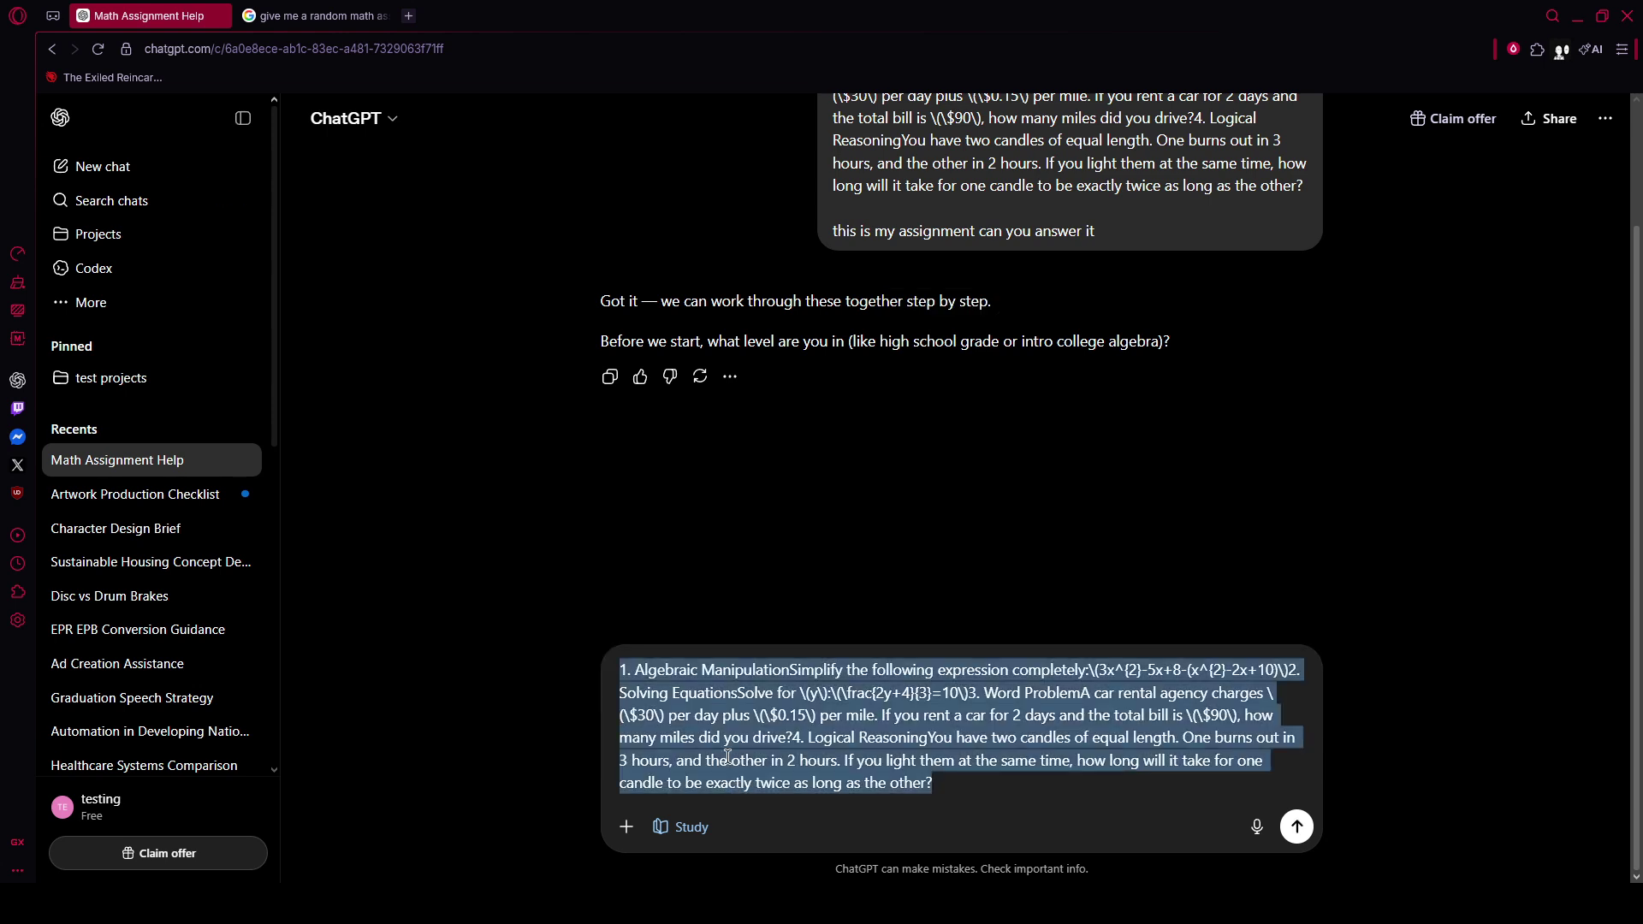
pyautogui.press('BackSpace')
# Step: Answer the question about the study level with "High school grade"
pyautogui.write('Hig')
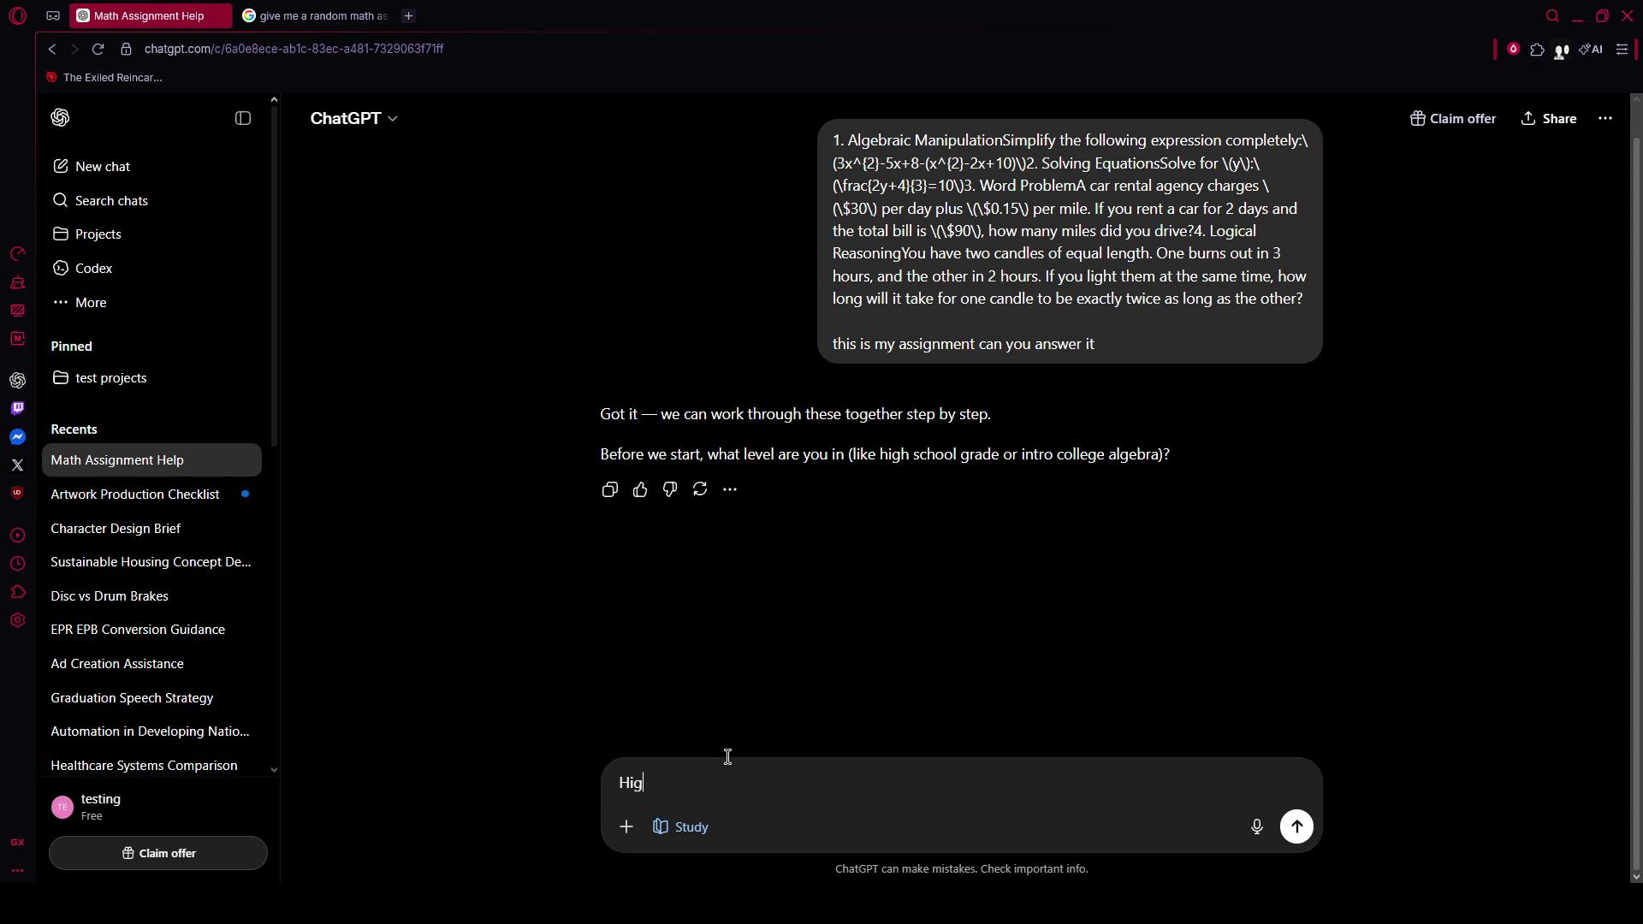
pyautogui.write('h school grade')
pyautogui.press('Return')
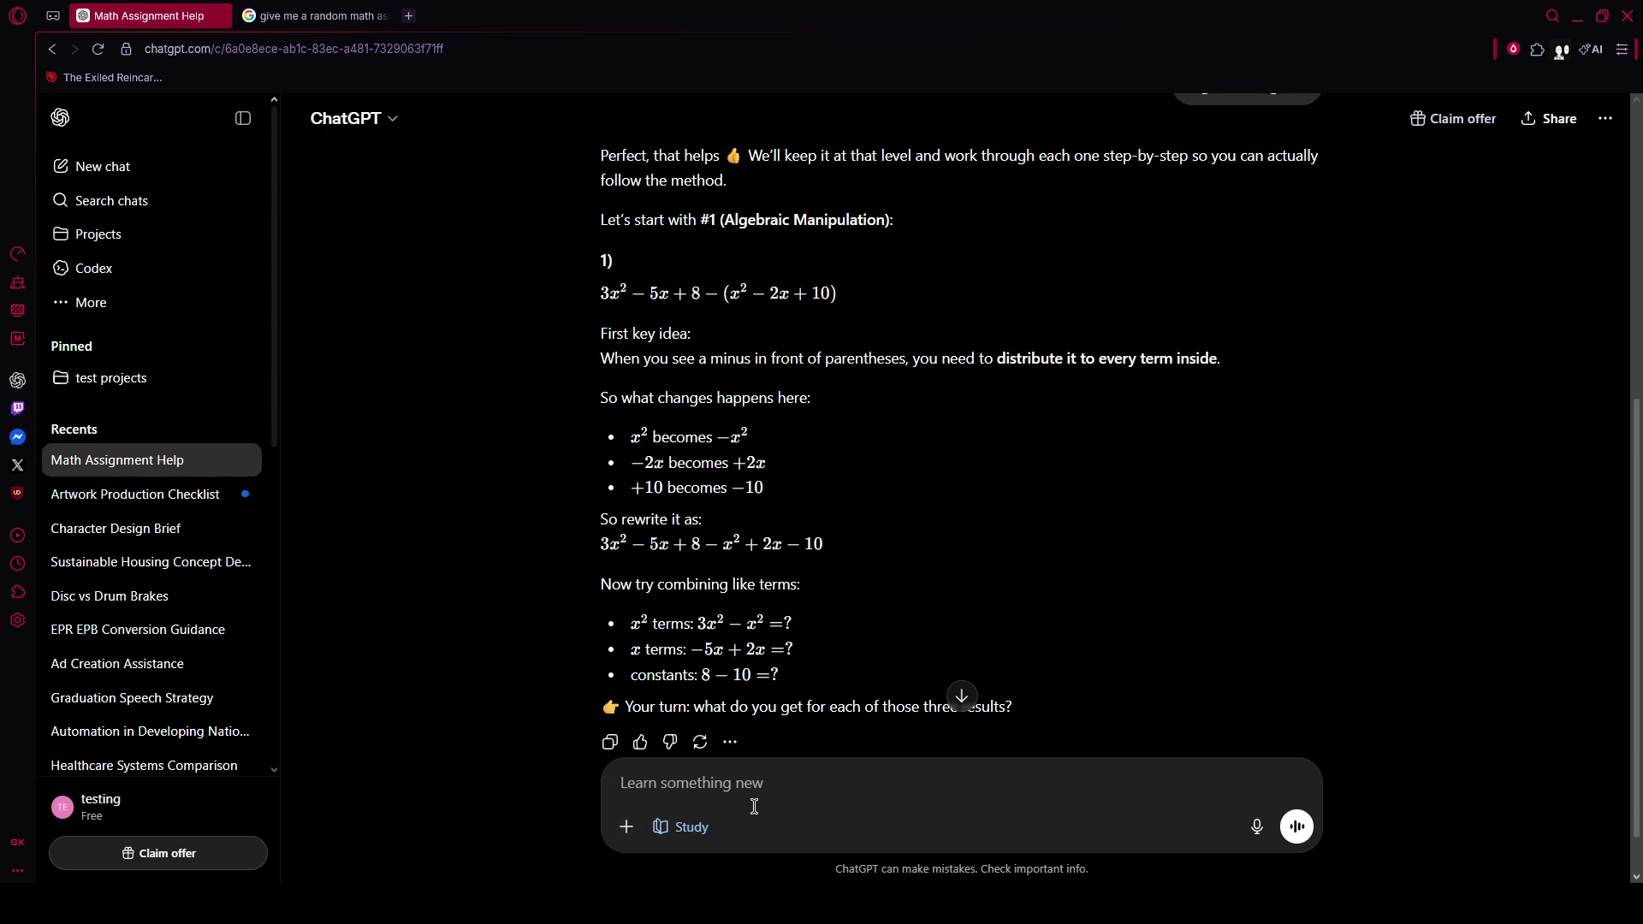
# Step: Turn off Study mode and enable the Canvas tool for the next message
pyautogui.click(660, 828)
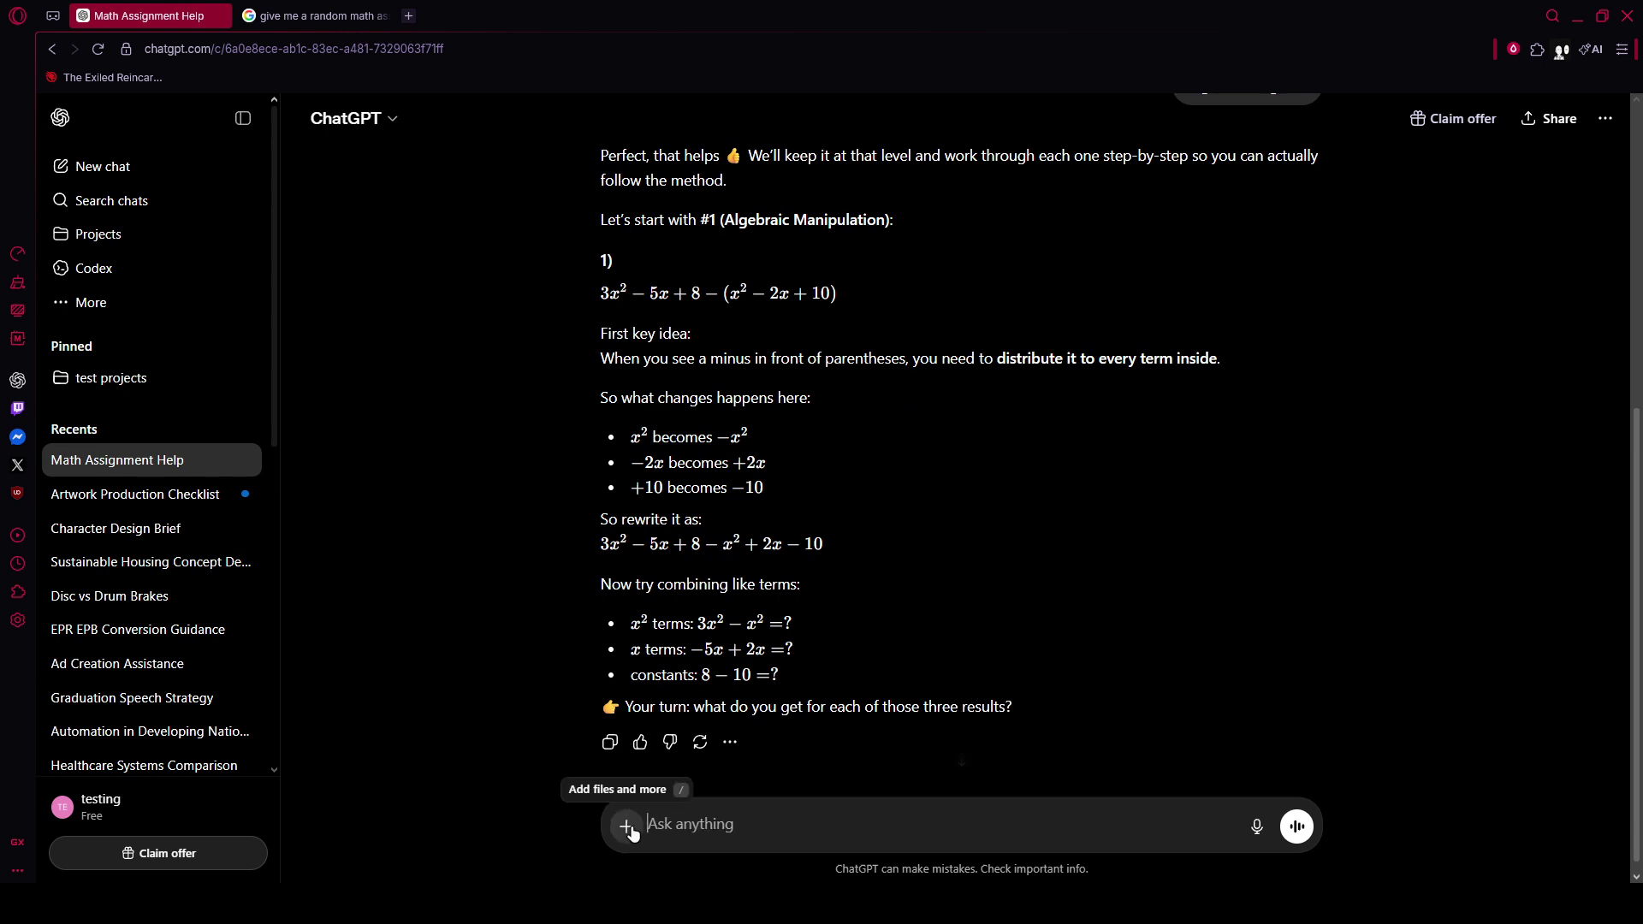
pyautogui.click(629, 827)
pyautogui.moveTo(664, 786)
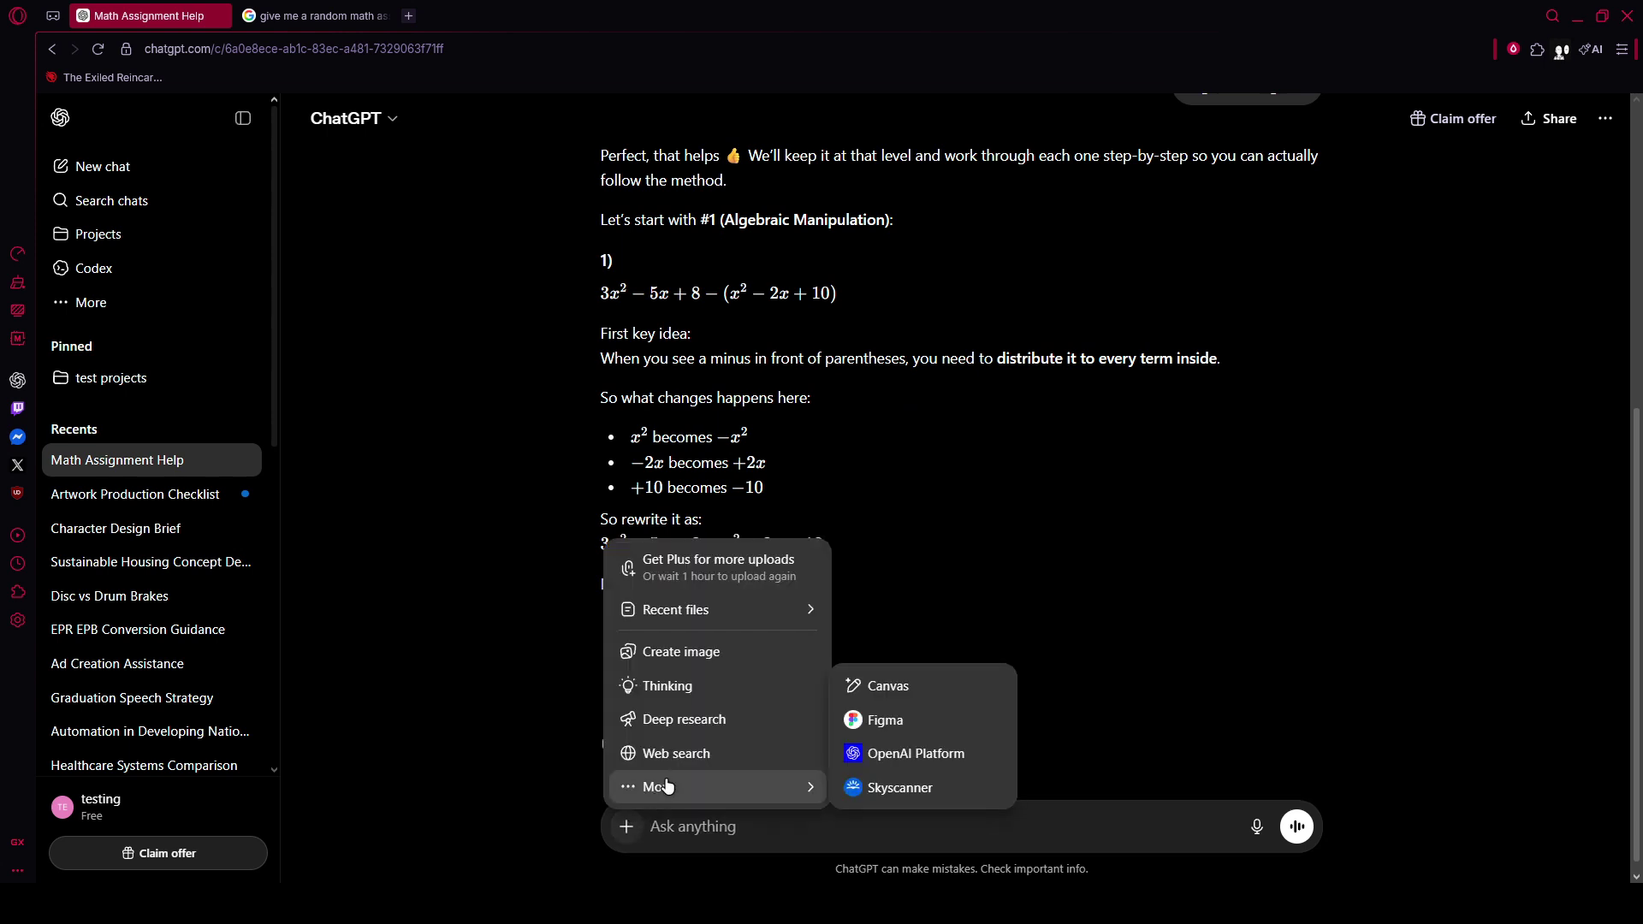
pyautogui.click(875, 693)
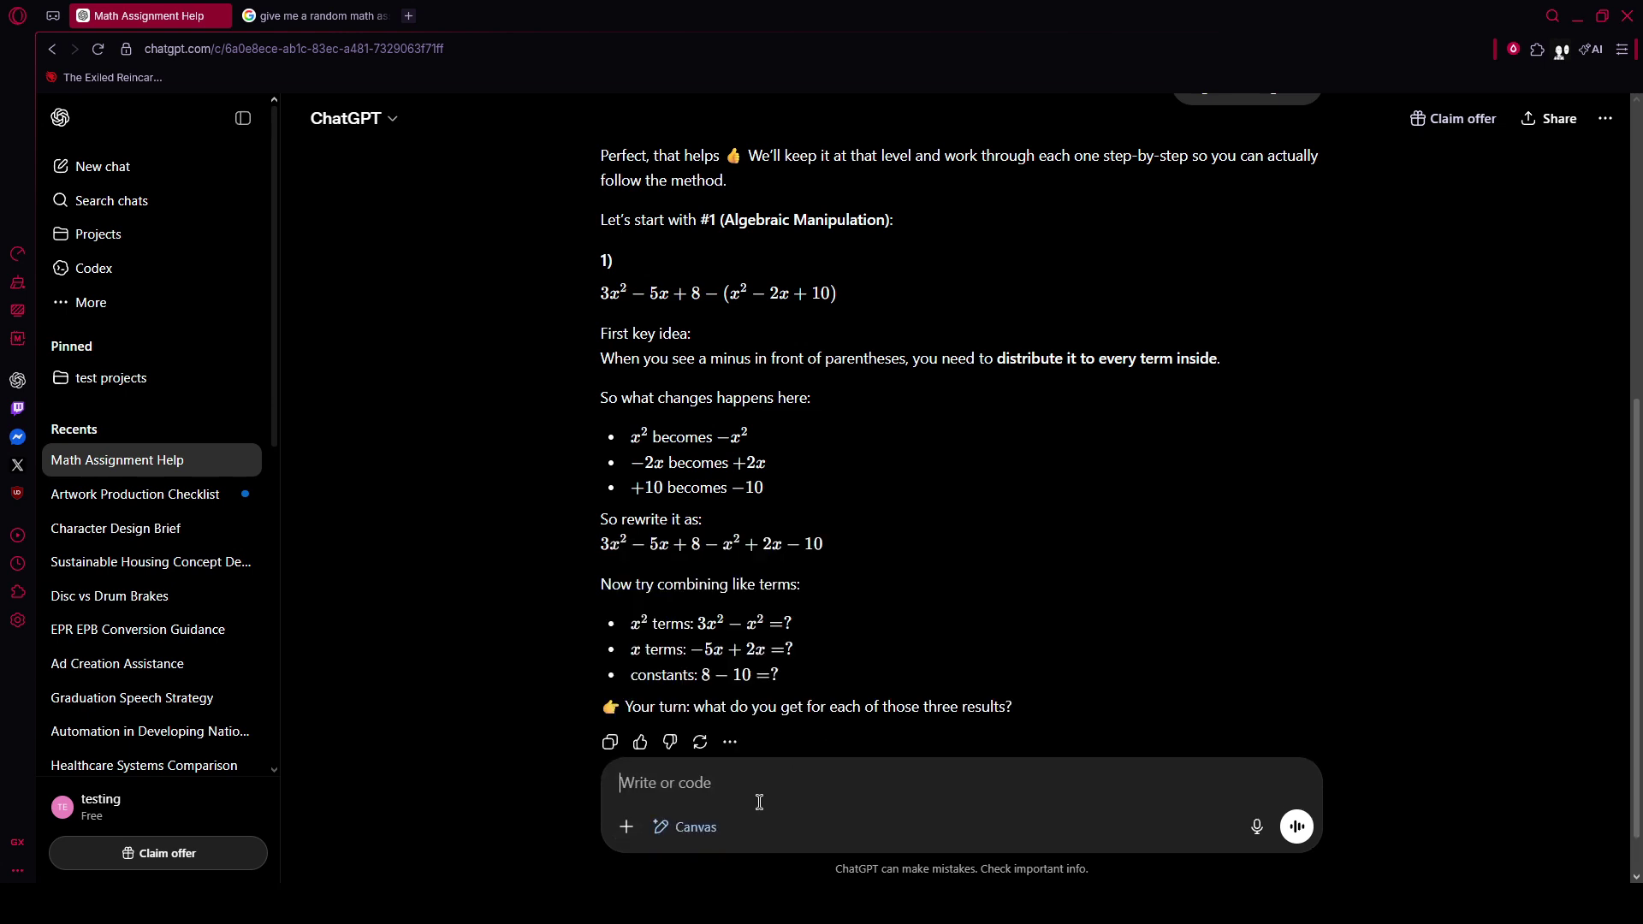
# Step: Send the request "put it on a canvas"
pyautogui.write('put it o')
pyautogui.write('n a v')
pyautogui.write('anb')
pyautogui.write('as')
pyautogui.press('Return')
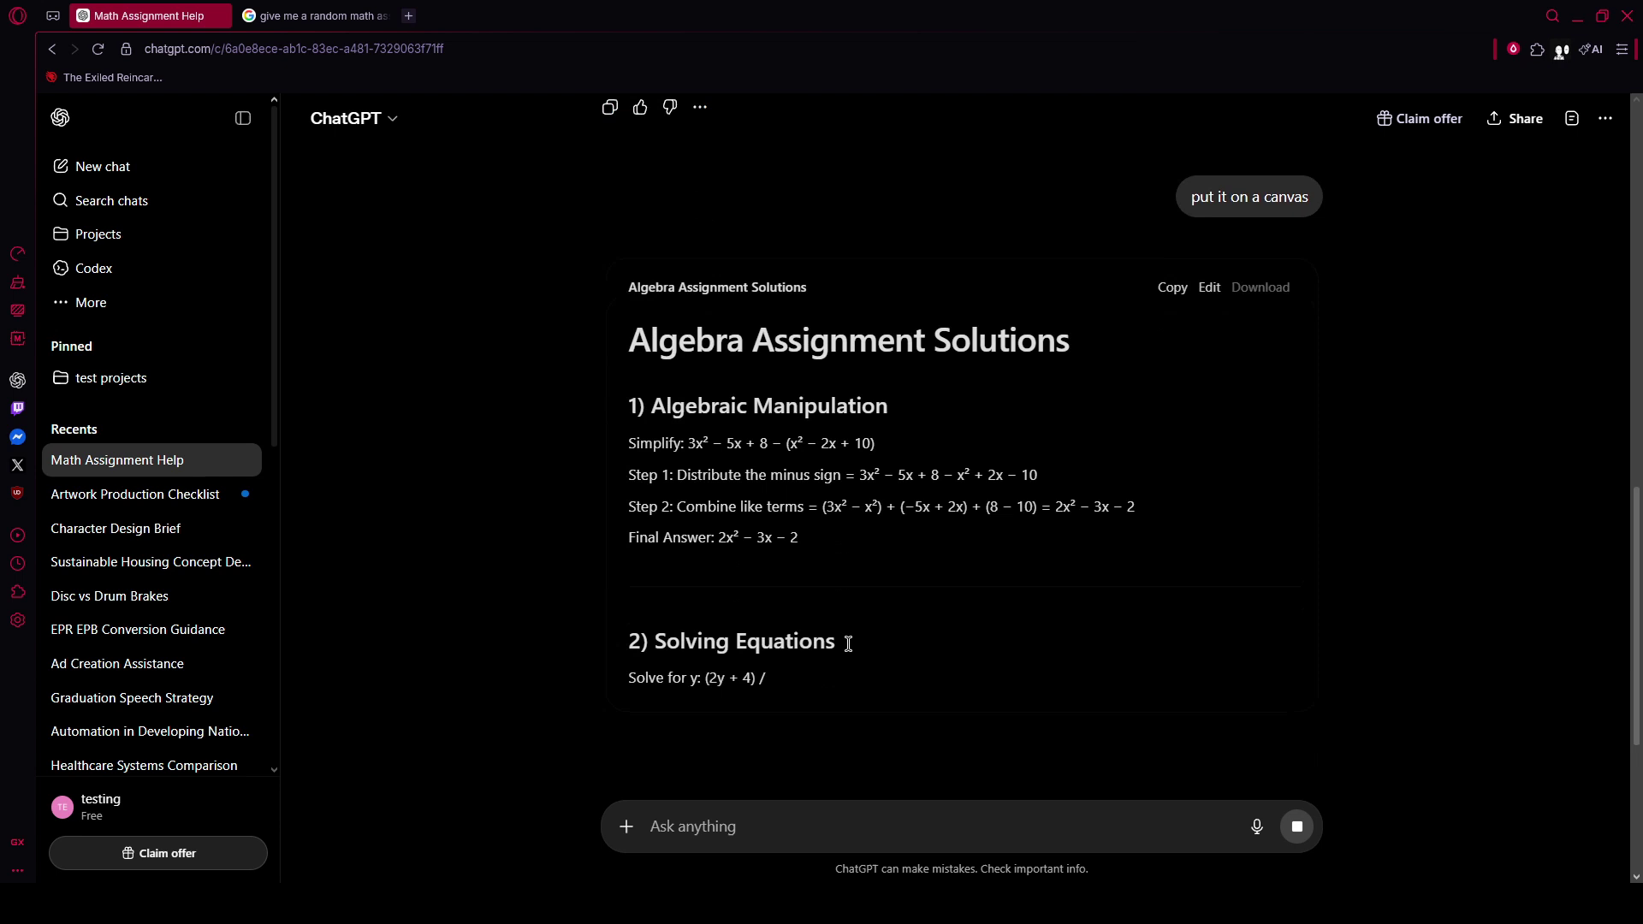
# Step: Open the Algebra Assignment Solutions canvas beside the chat and review the worked solutions
pyautogui.click(1569, 119)
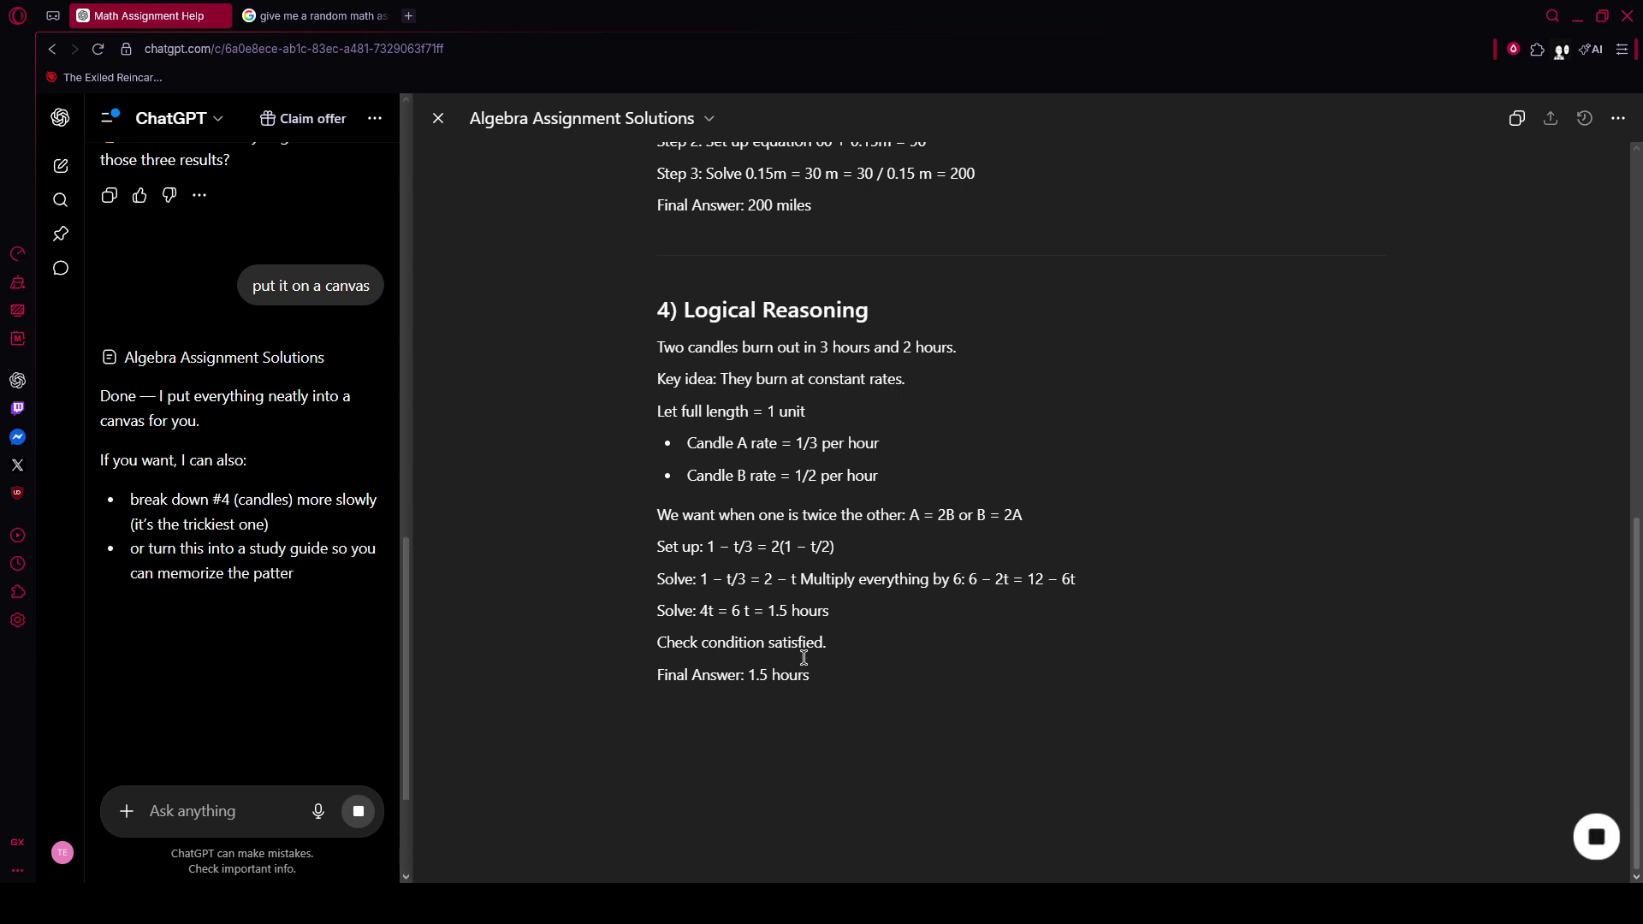
pyautogui.scroll(4, 788, 676)
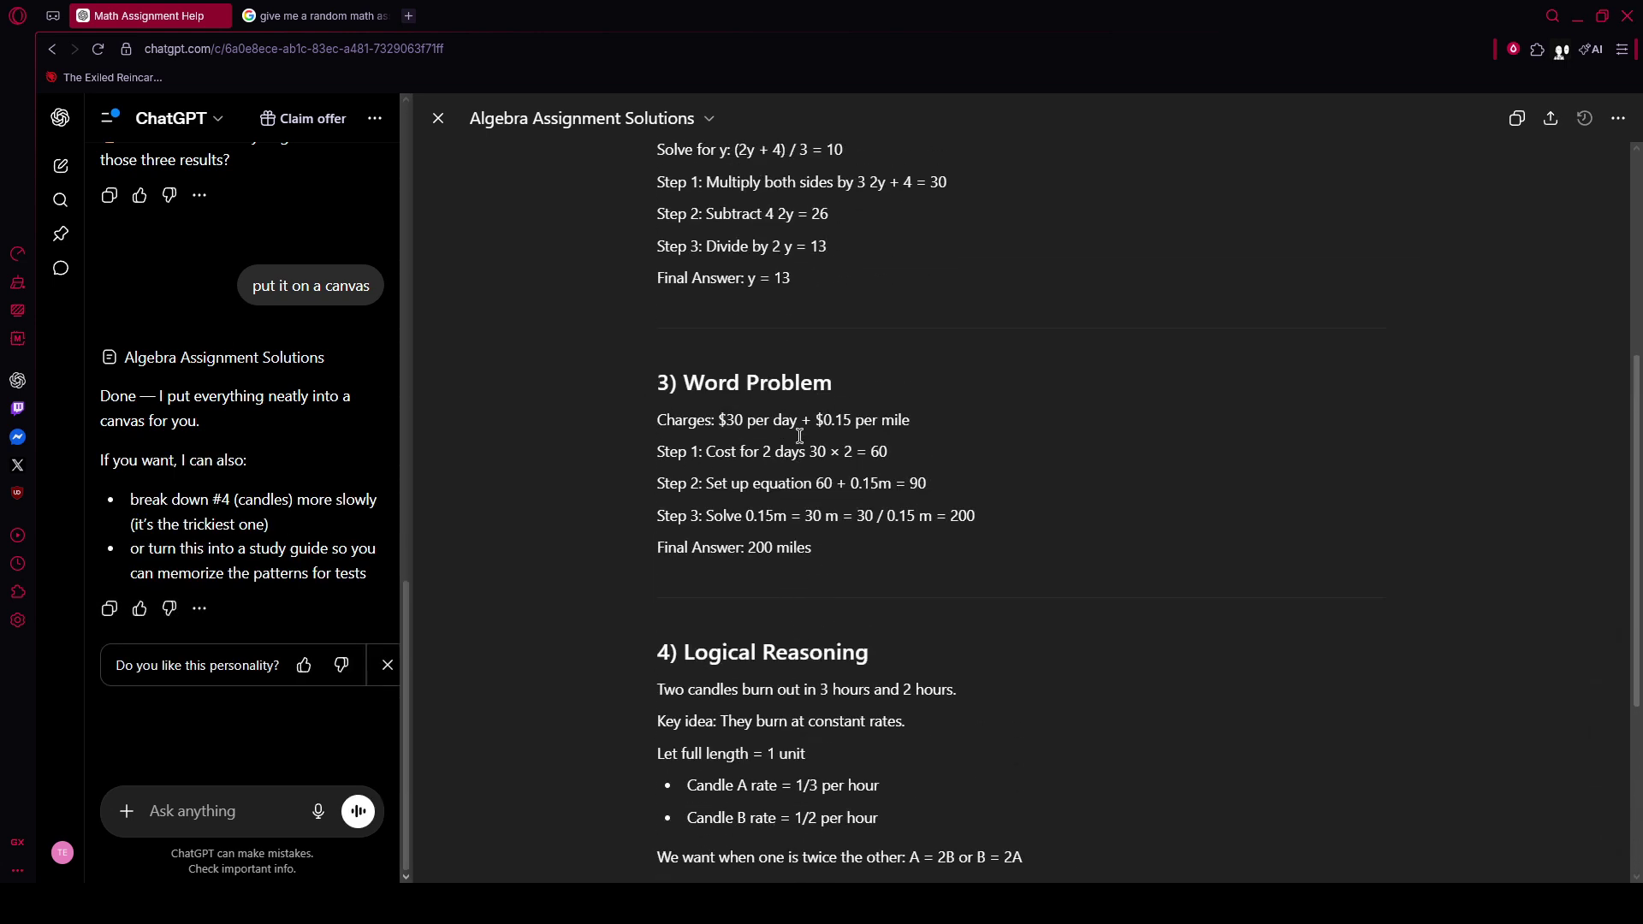
pyautogui.scroll(4, 809, 604)
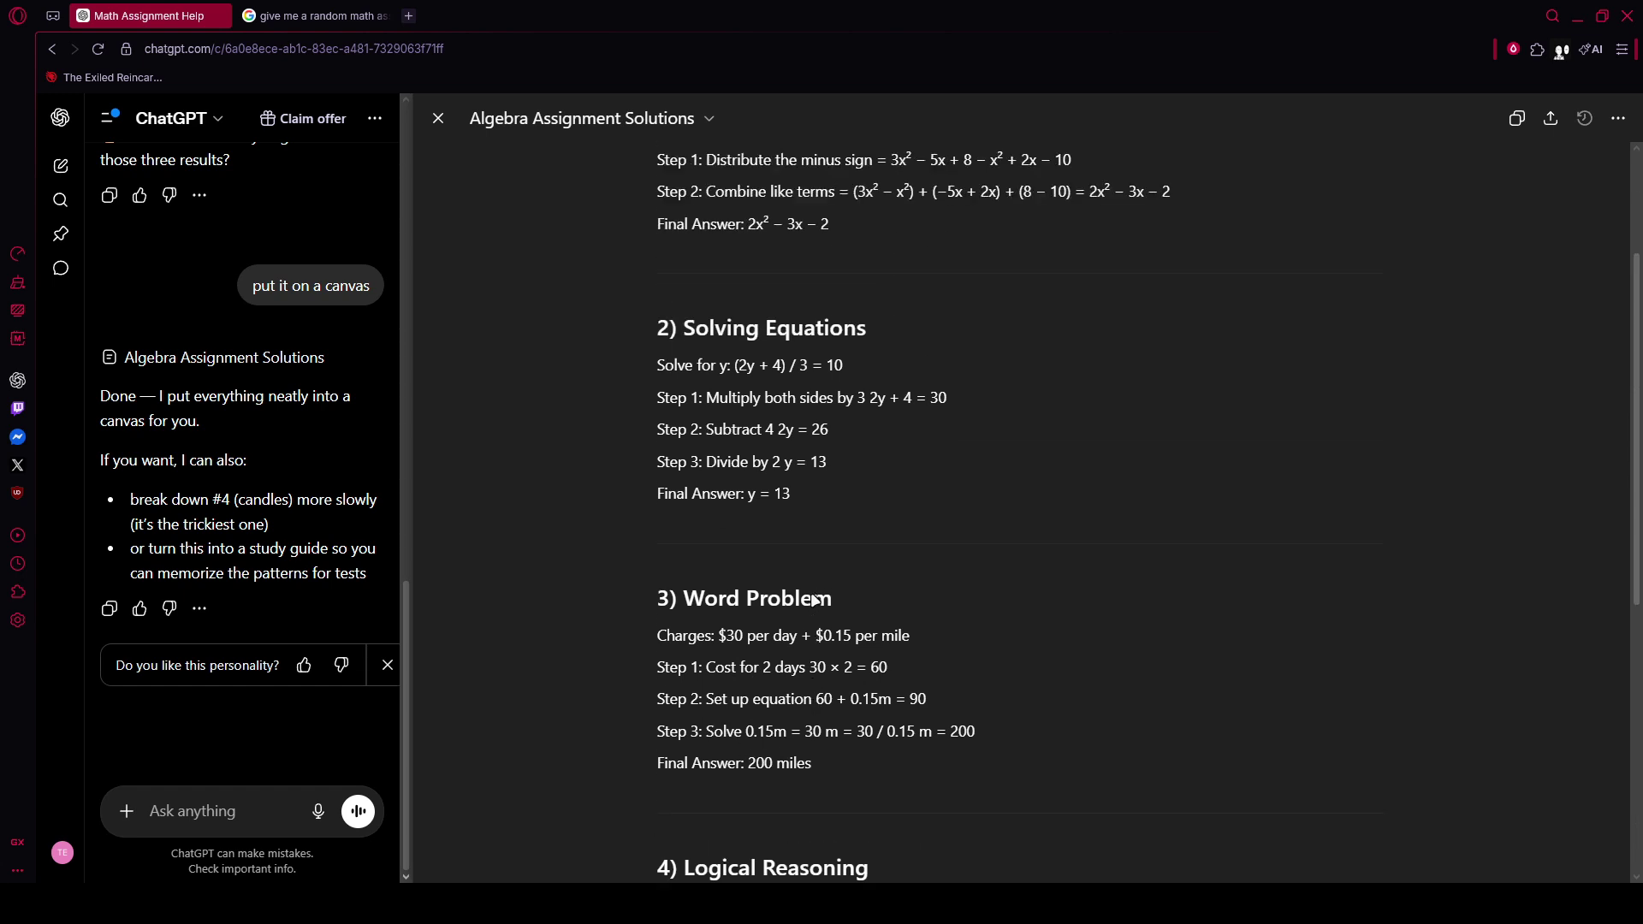